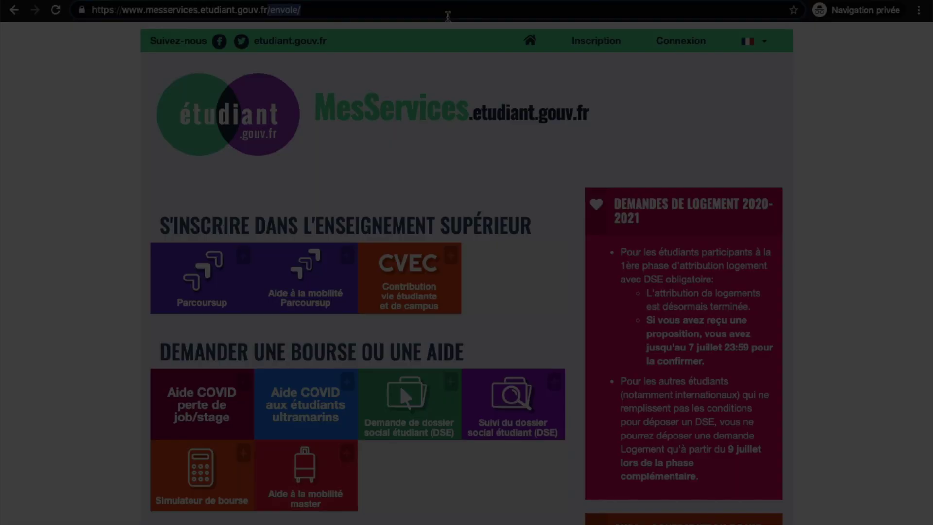
pyautogui.press('Return')
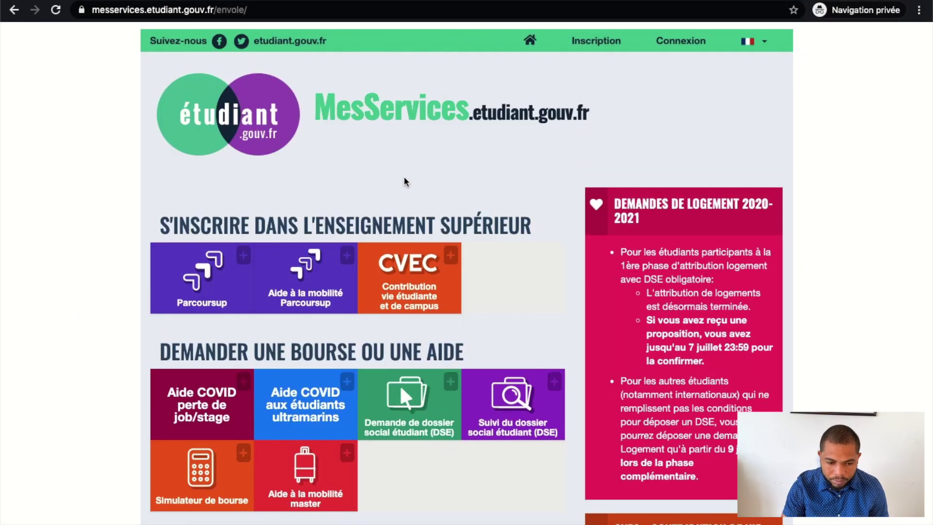
pyautogui.scroll(-2, 537, 198)
pyautogui.scroll(2, 538, 197)
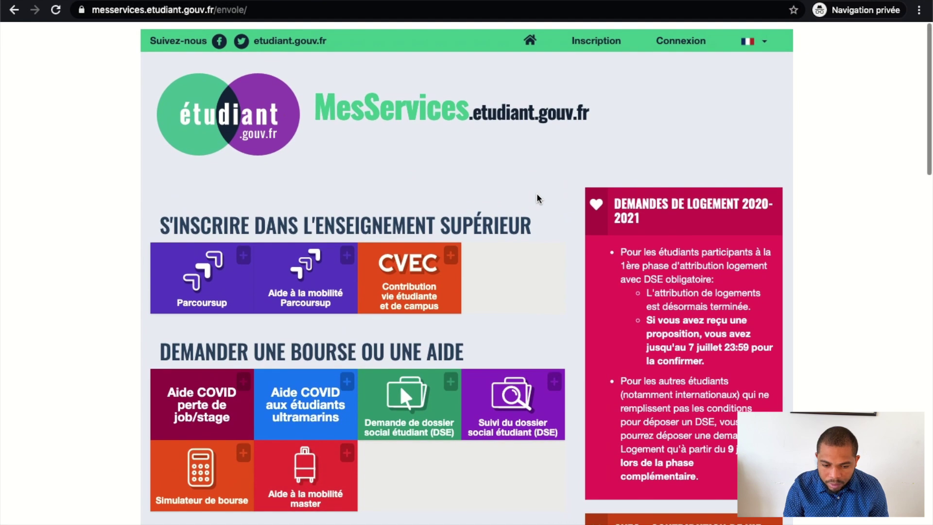
pyautogui.scroll(-6, 525, 217)
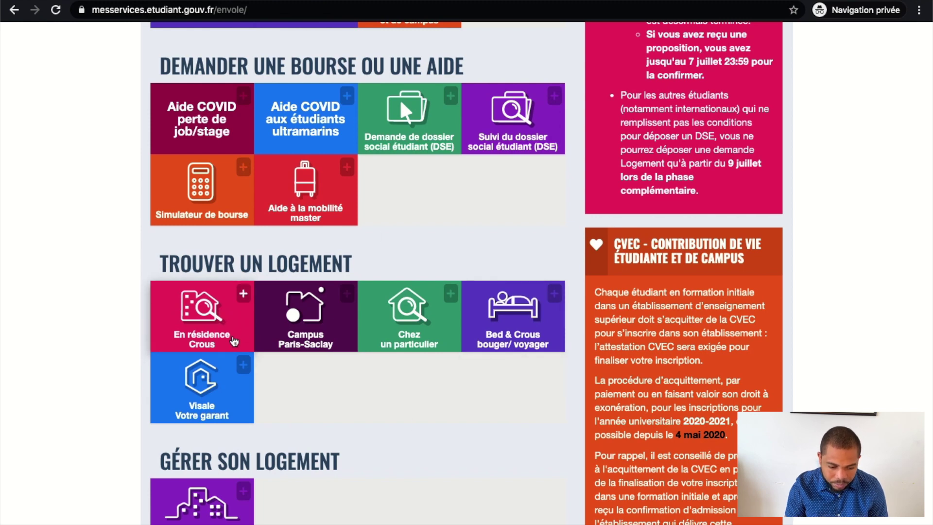
pyautogui.scroll(6, 752, 80)
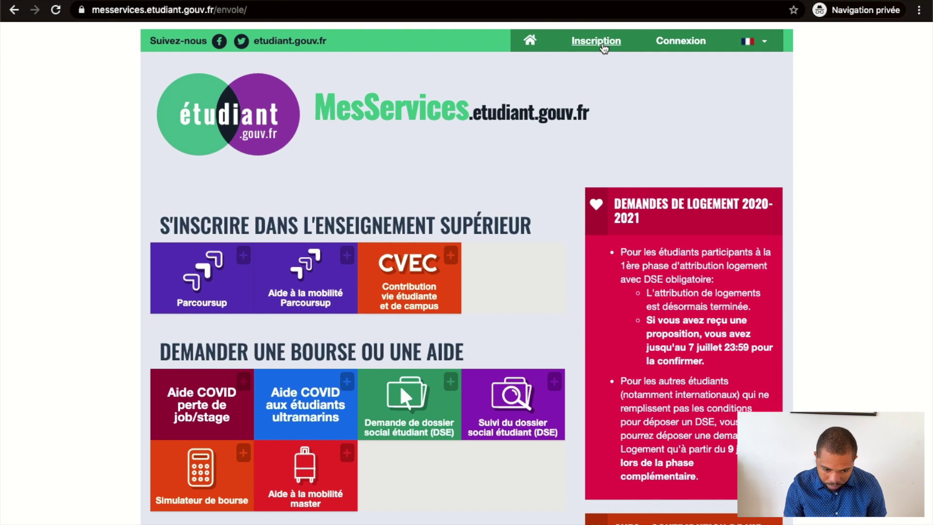
# Open the new-profile registration form and set Civilité to M
pyautogui.click(597, 41)
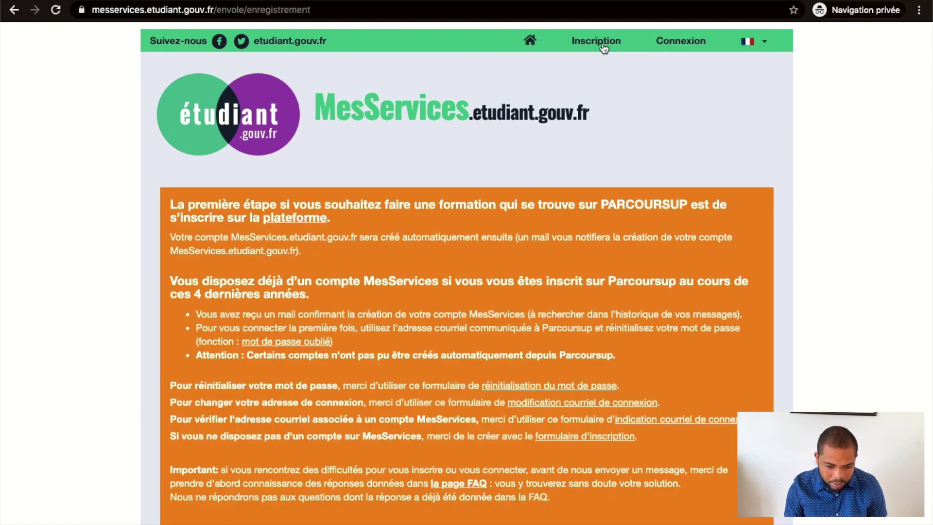
pyautogui.scroll(-10, 603, 48)
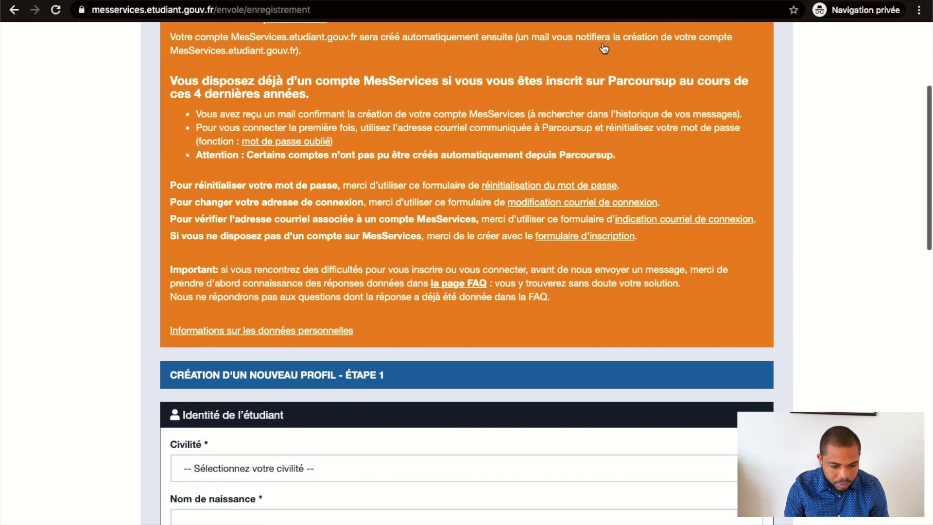
pyautogui.scroll(-1, 604, 47)
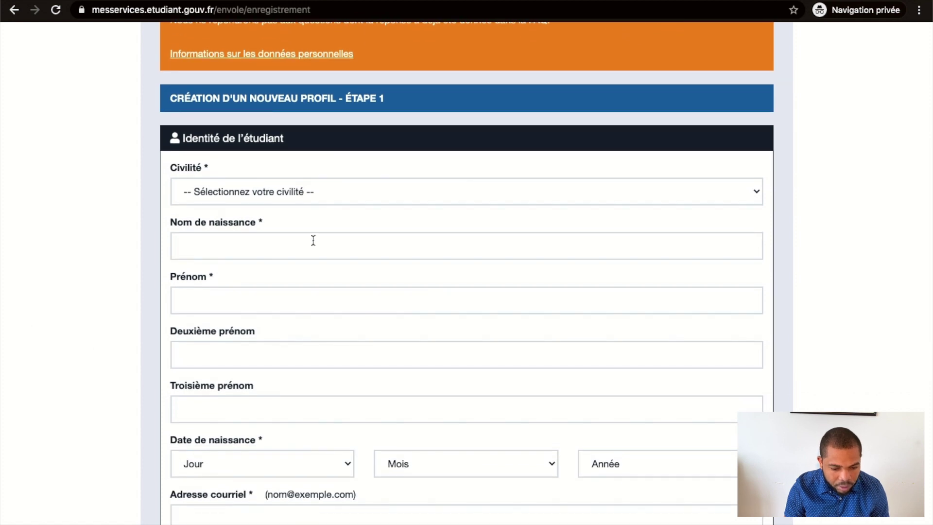
pyautogui.click(282, 189)
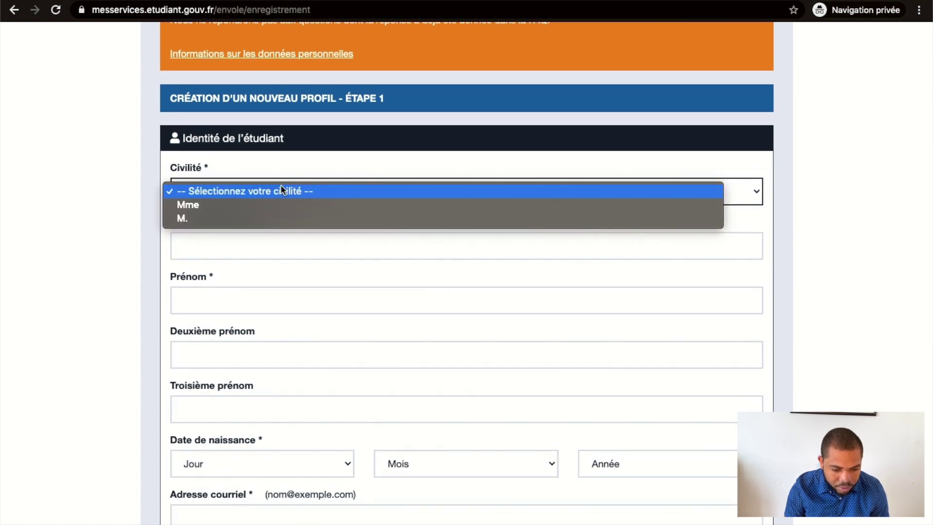
pyautogui.click(251, 219)
# Enter the student's birth surname and first name in Nom de naissance and Prénom
pyautogui.click(201, 248)
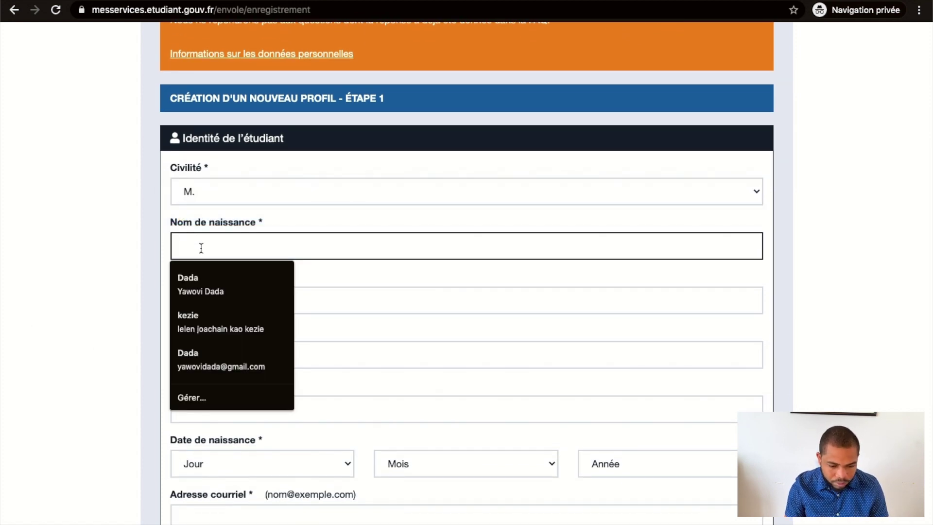
pyautogui.click(366, 215)
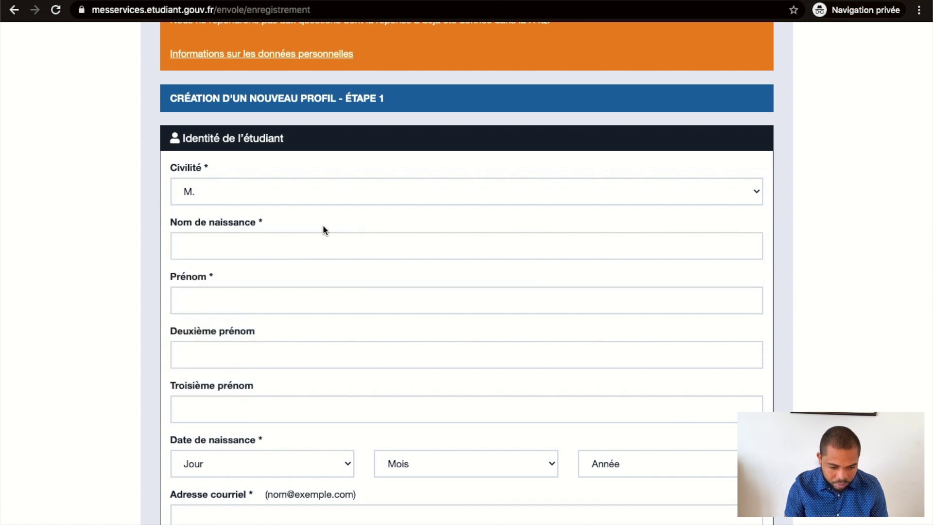
pyautogui.click(273, 238)
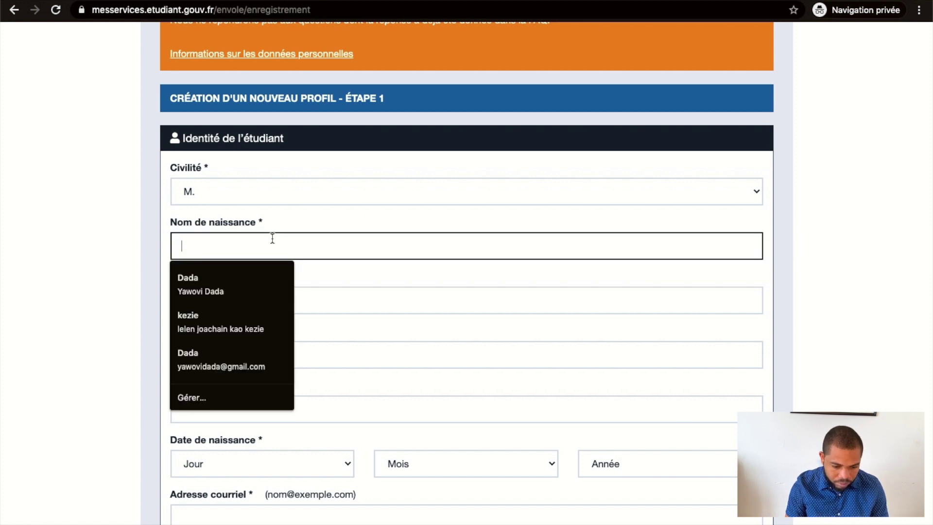
pyautogui.click(326, 222)
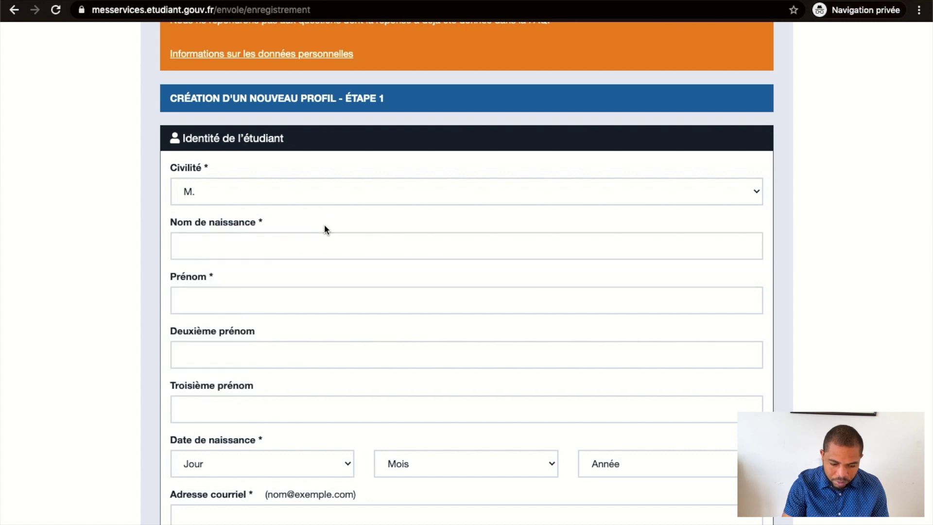
pyautogui.click(293, 237)
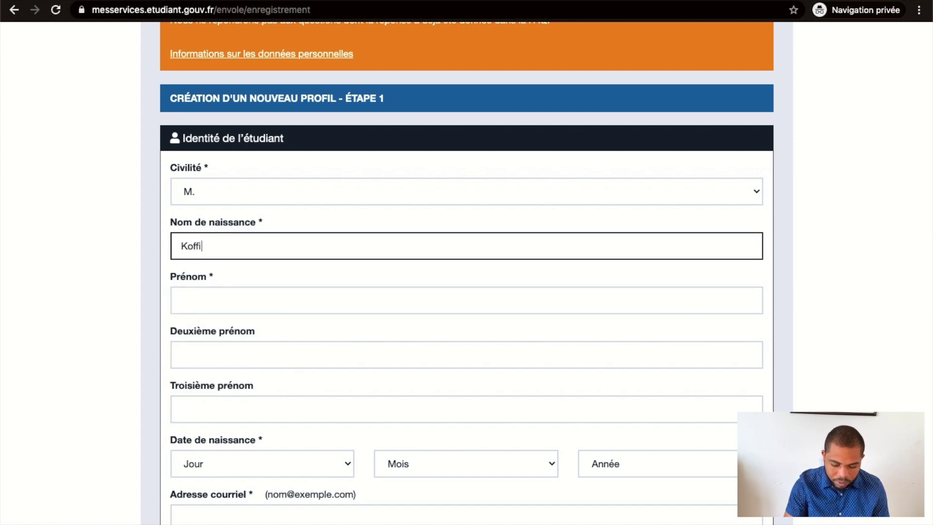
pyautogui.click(240, 310)
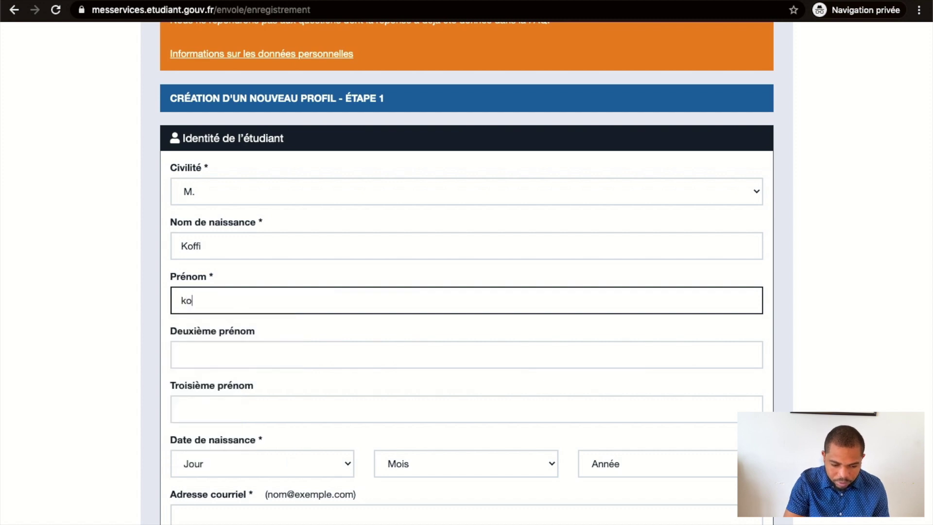
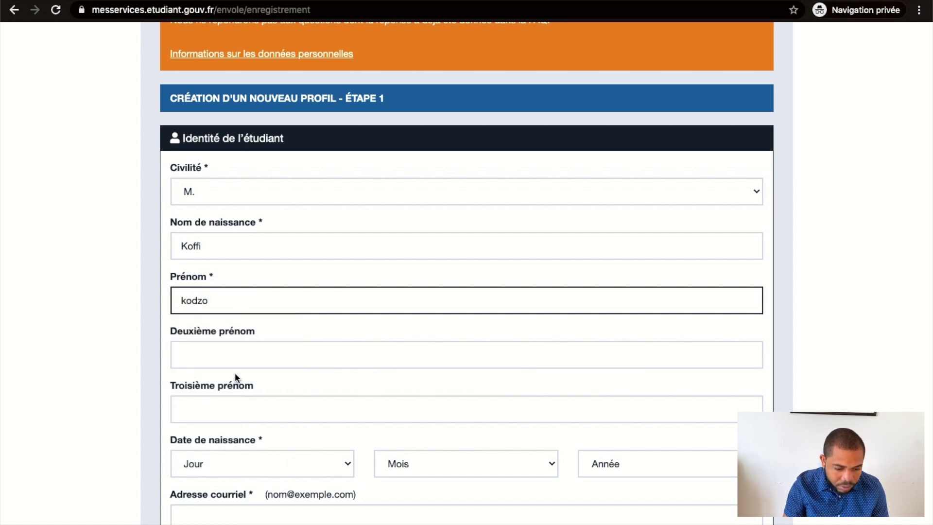
pyautogui.scroll(-1, 237, 350)
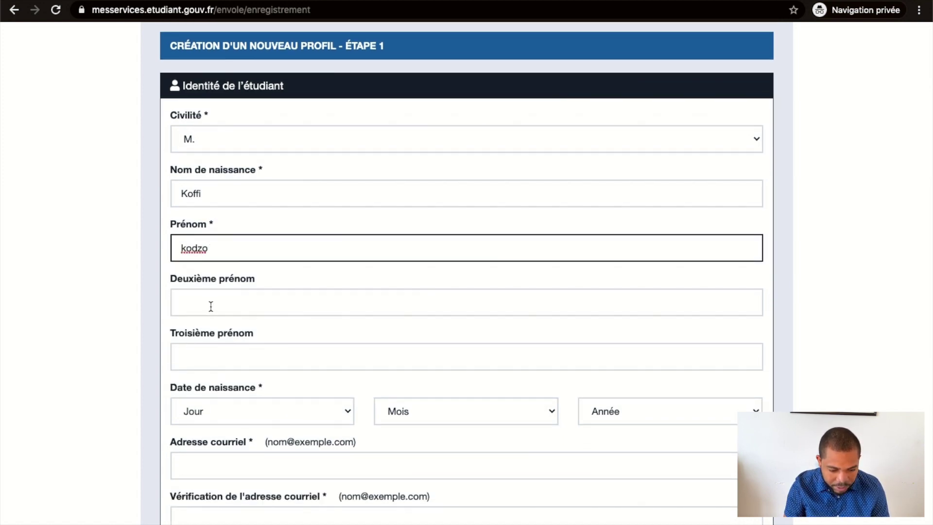
pyautogui.scroll(-2, 328, 334)
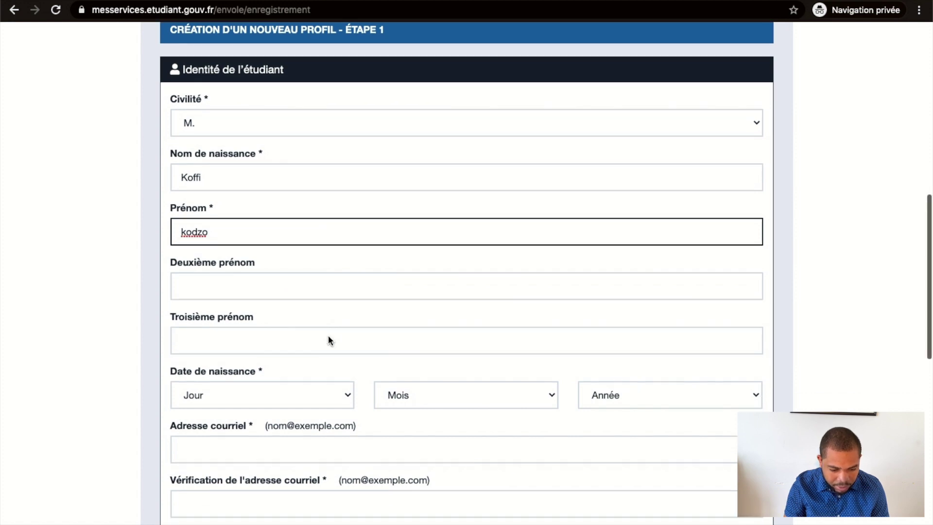
pyautogui.click(344, 330)
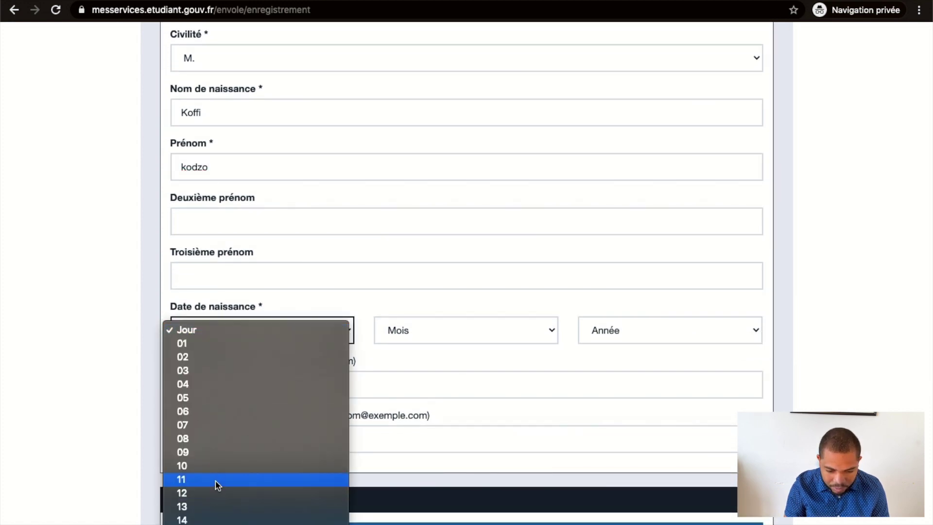
pyautogui.click(215, 468)
pyautogui.click(431, 328)
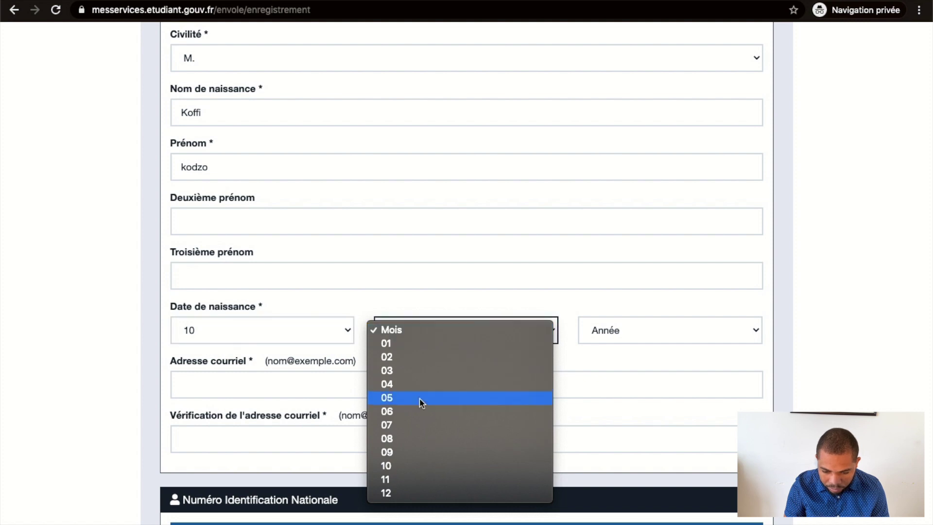
pyautogui.click(413, 428)
pyautogui.click(633, 340)
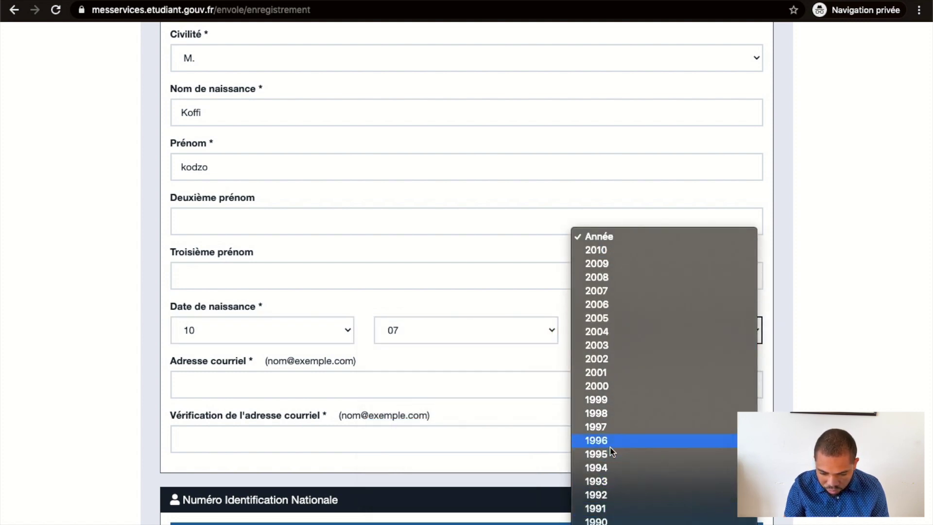
pyautogui.scroll(-3, 610, 445)
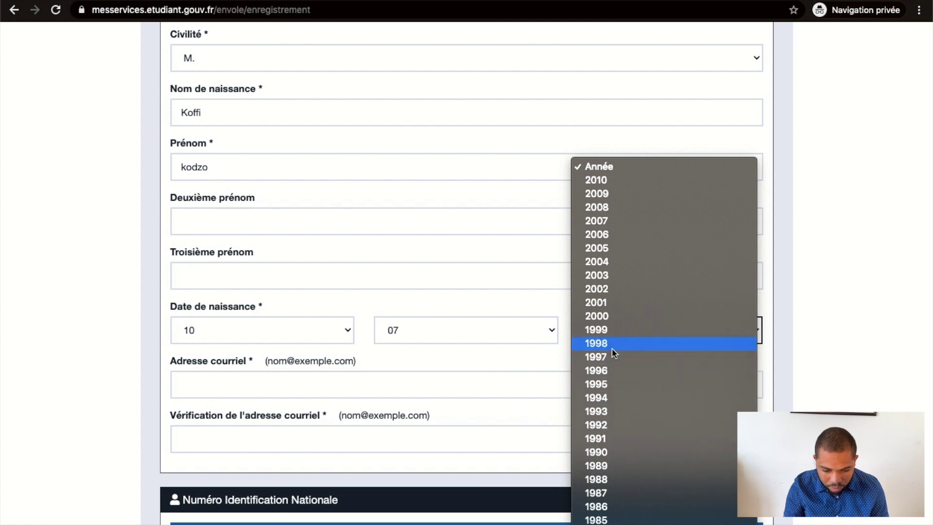
pyautogui.click(614, 395)
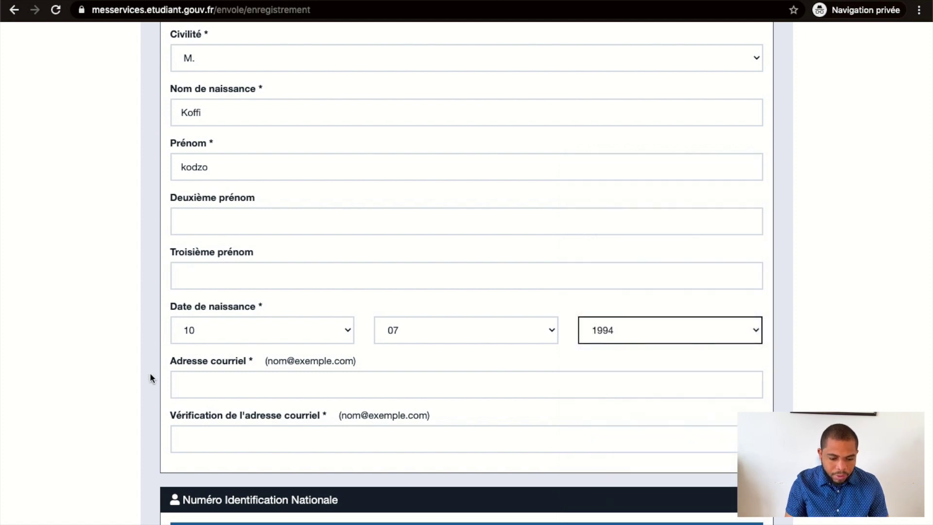
# Fill in the student's e-mail address in Adresse courriel and its Vérification field
pyautogui.click(219, 378)
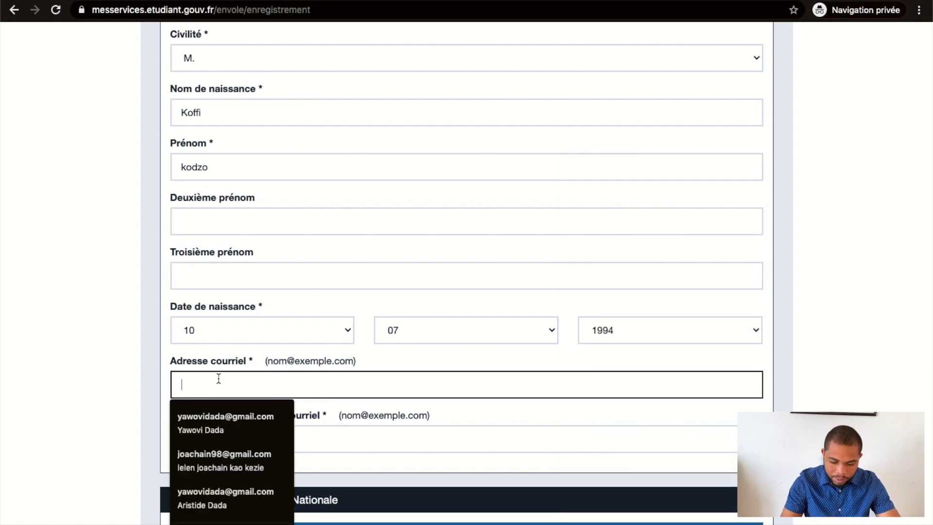
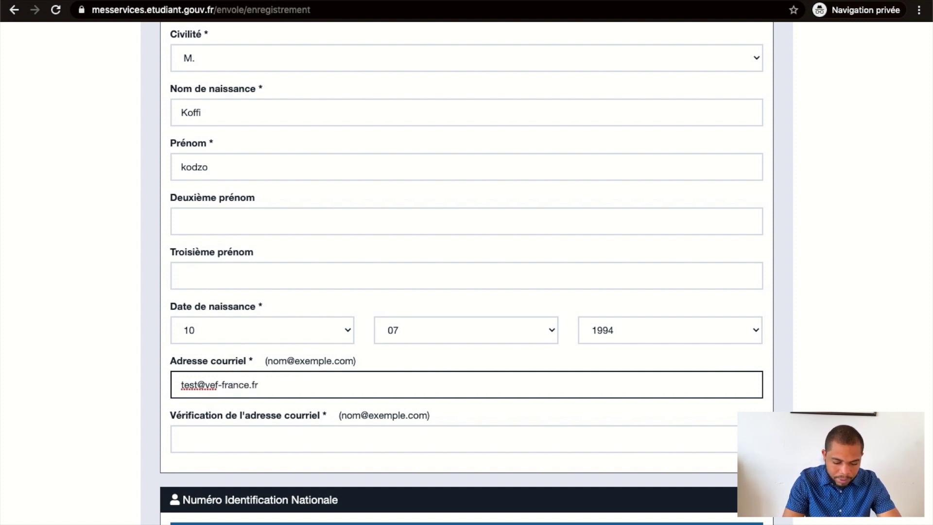
pyautogui.click(182, 439)
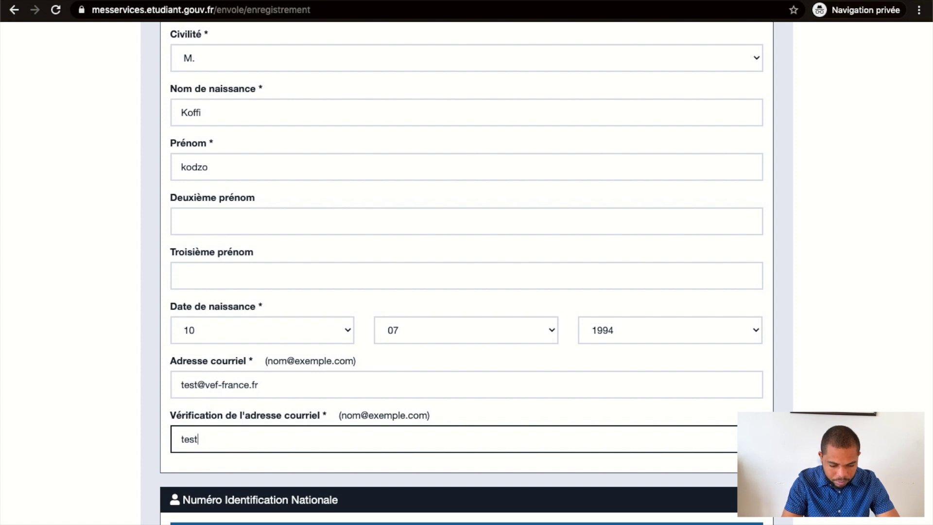
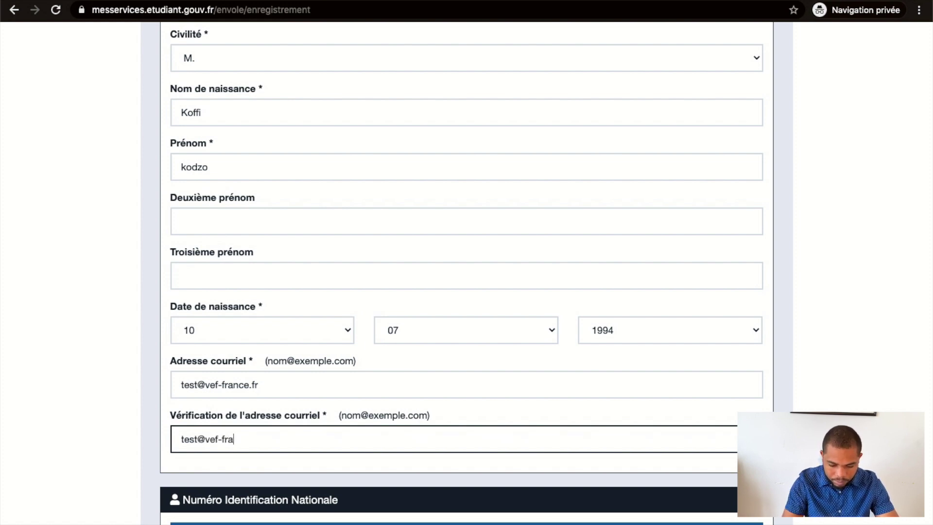
# Tick 'Je n'ai pas d'INE' and submit step 1 of the new profile
pyautogui.scroll(-7, 314, 336)
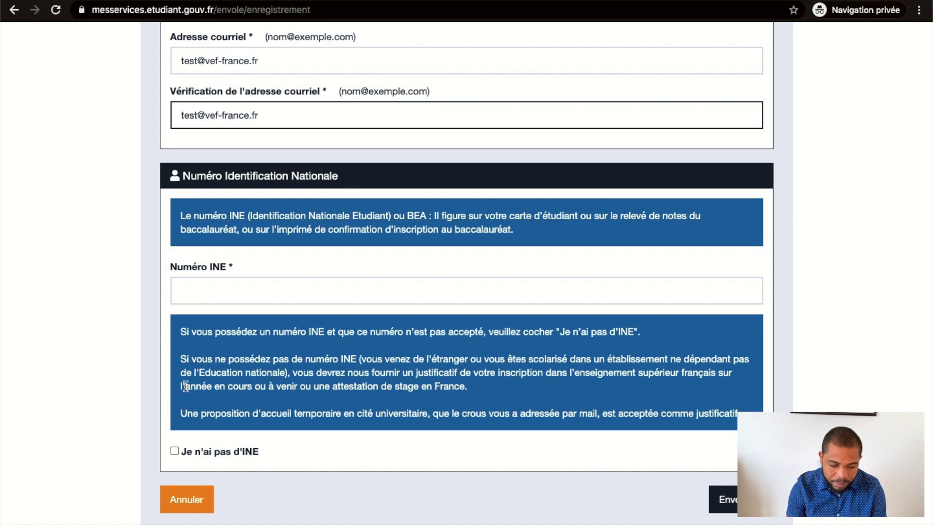
pyautogui.click(176, 449)
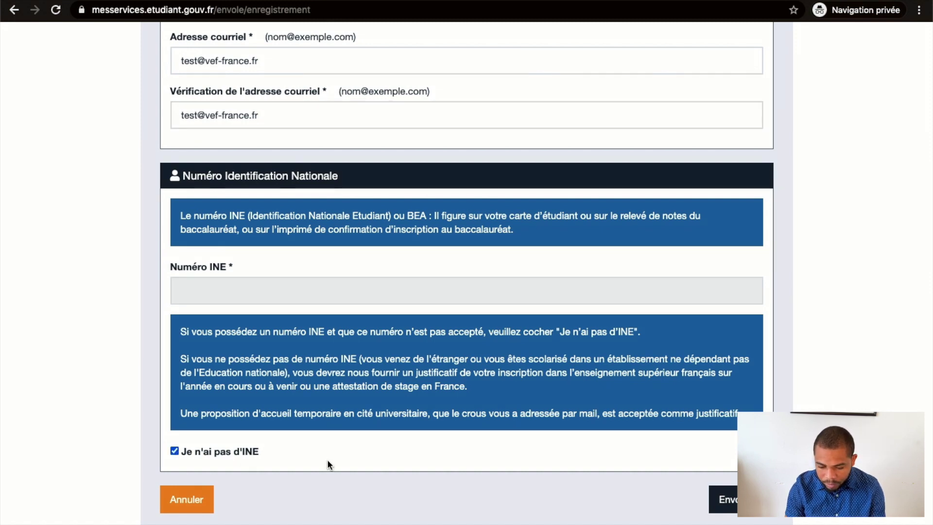
pyautogui.click(724, 499)
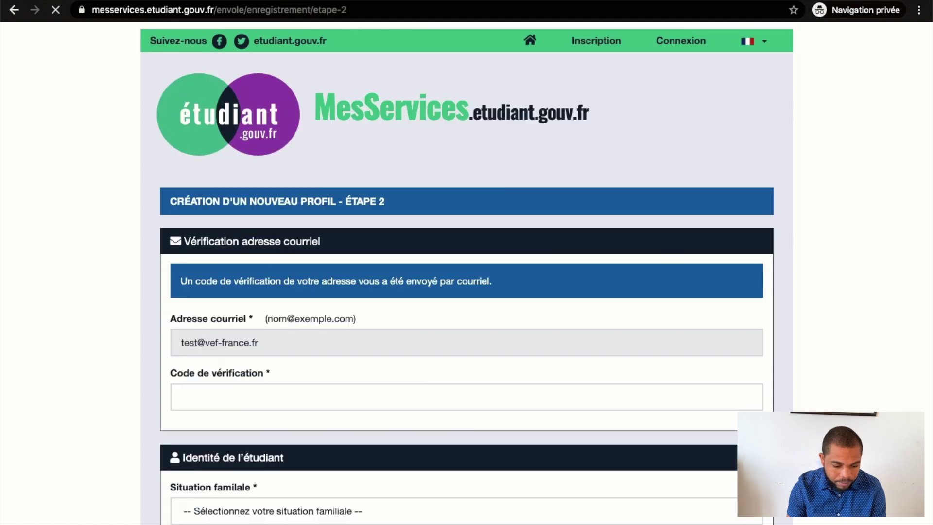
pyautogui.scroll(-3, 323, 431)
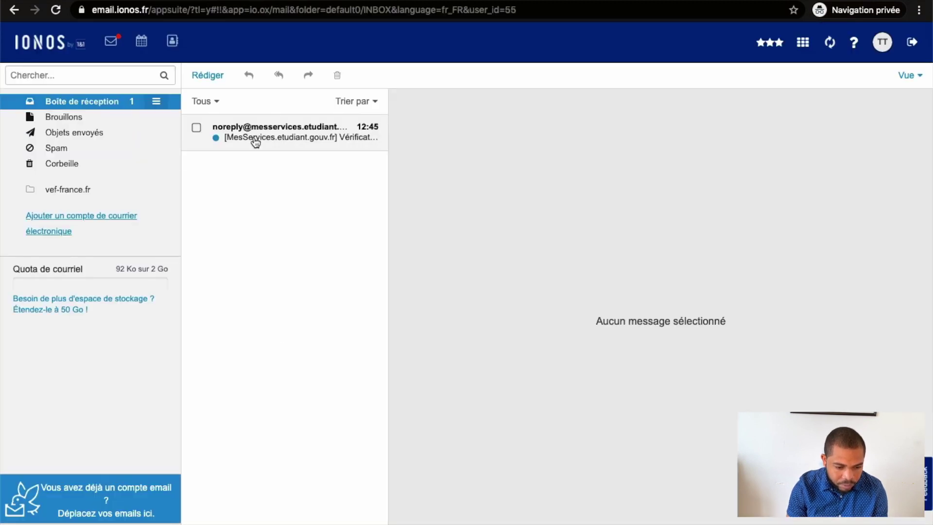
# Copy the code from the MesServices verification e-mail into the Code de vérification field
pyautogui.click(256, 140)
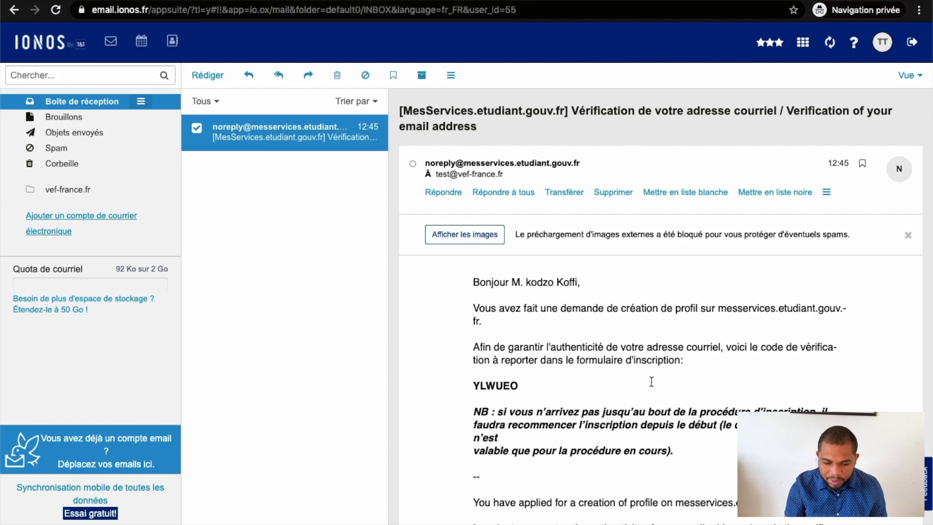
pyautogui.scroll(-2, 614, 404)
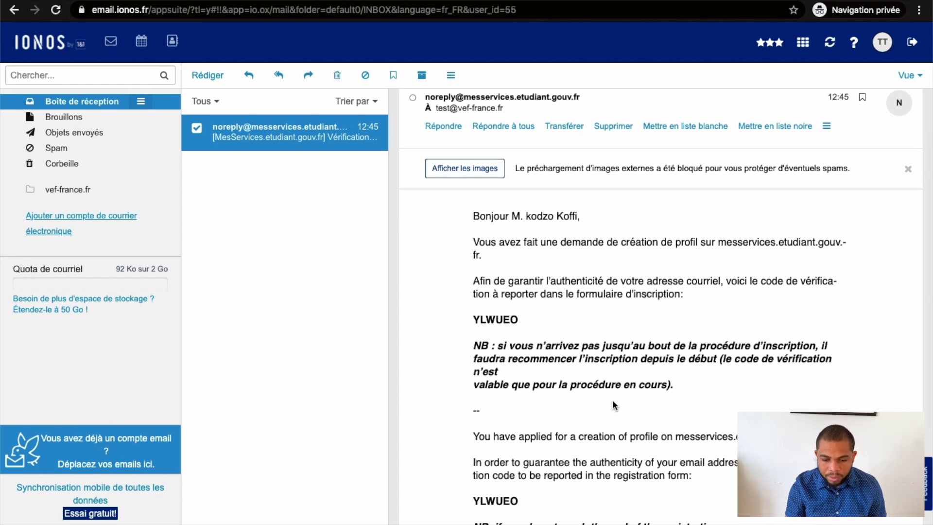
pyautogui.scroll(-5, 613, 405)
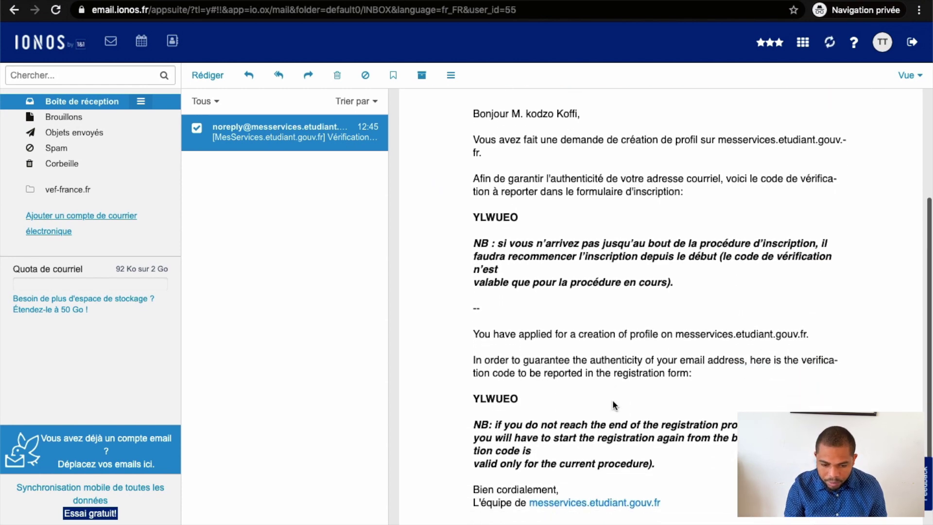
pyautogui.scroll(3, 612, 403)
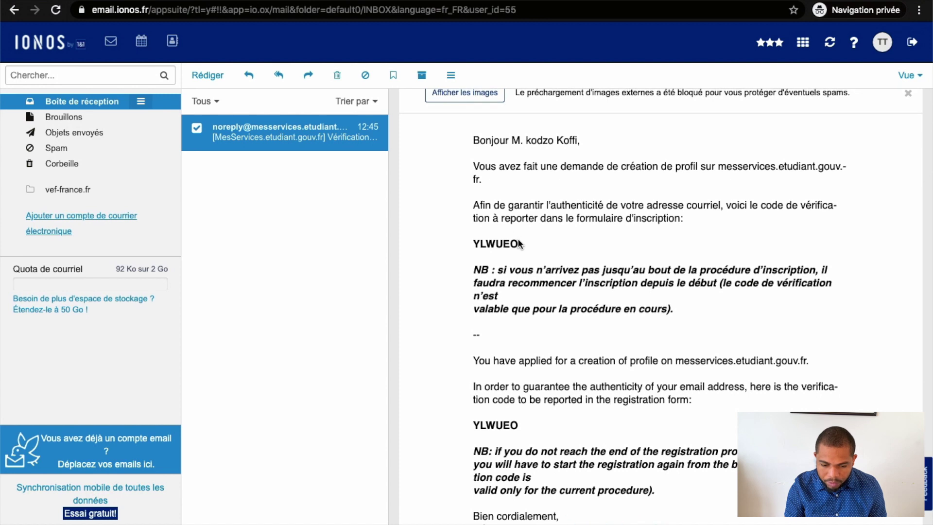
pyautogui.moveTo(518, 246); pyautogui.dragTo(476, 244)
pyautogui.press('super+c')
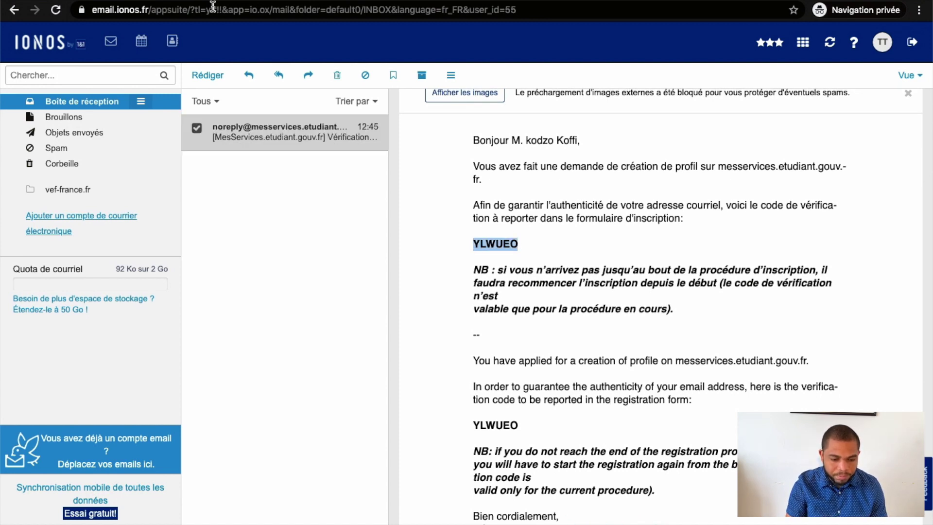
pyautogui.click(249, 1)
pyautogui.click(227, 280)
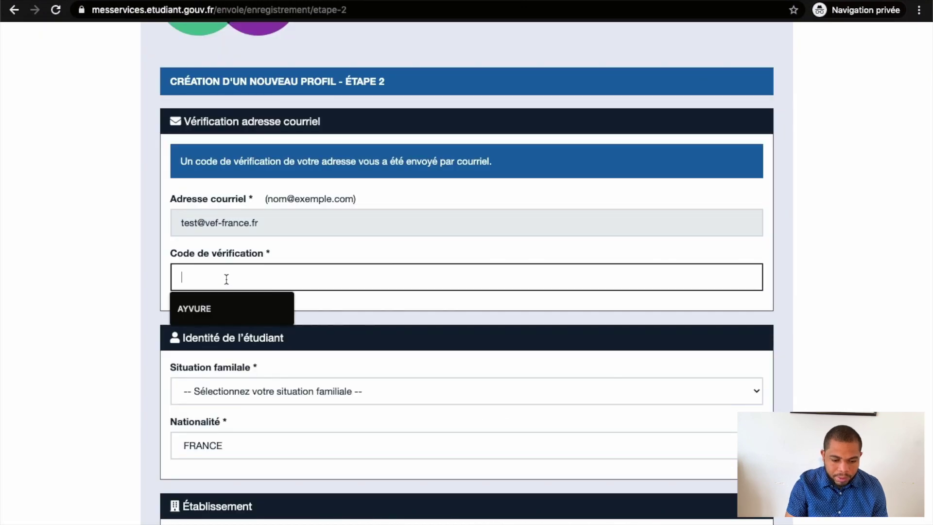
pyautogui.press('super+v')
# Set Situation familiale to Célibataire
pyautogui.scroll(-3, 292, 282)
pyautogui.click(320, 286)
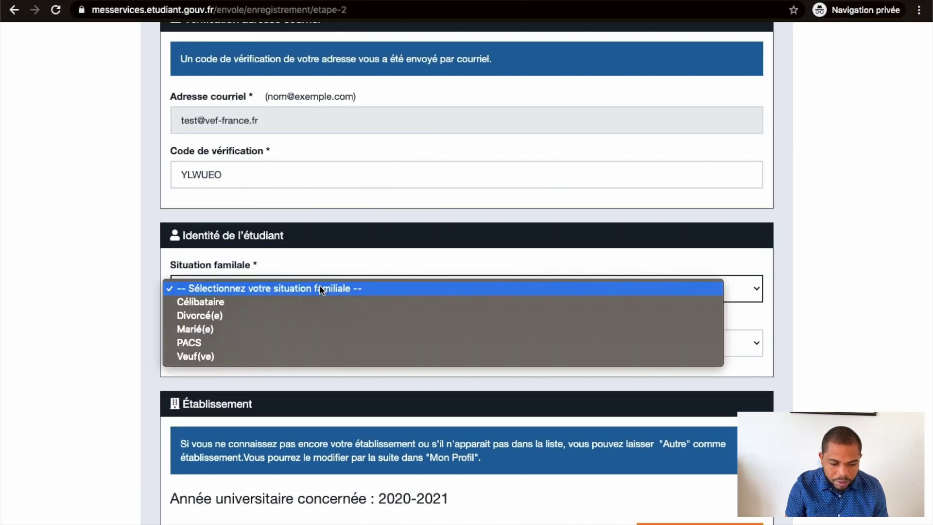
pyautogui.click(320, 301)
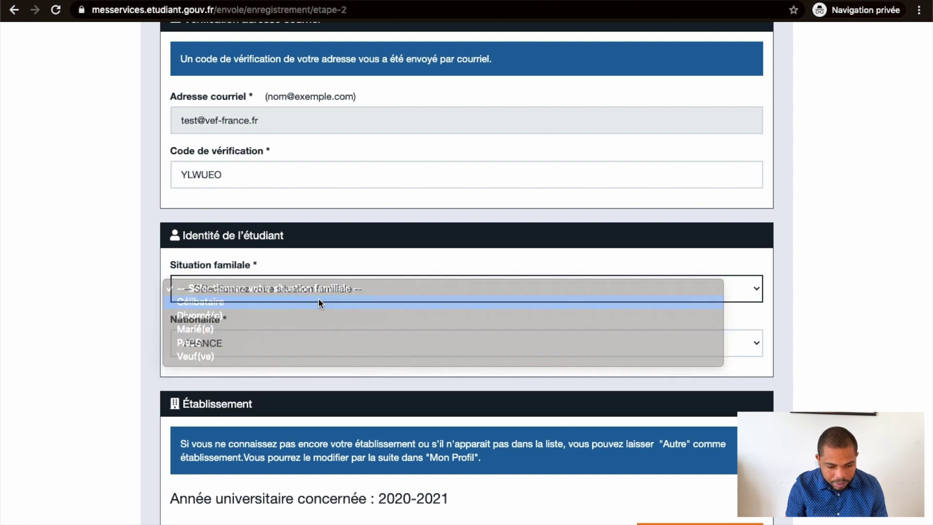
# Set the student's nationality to TOGO
pyautogui.scroll(-2, 319, 302)
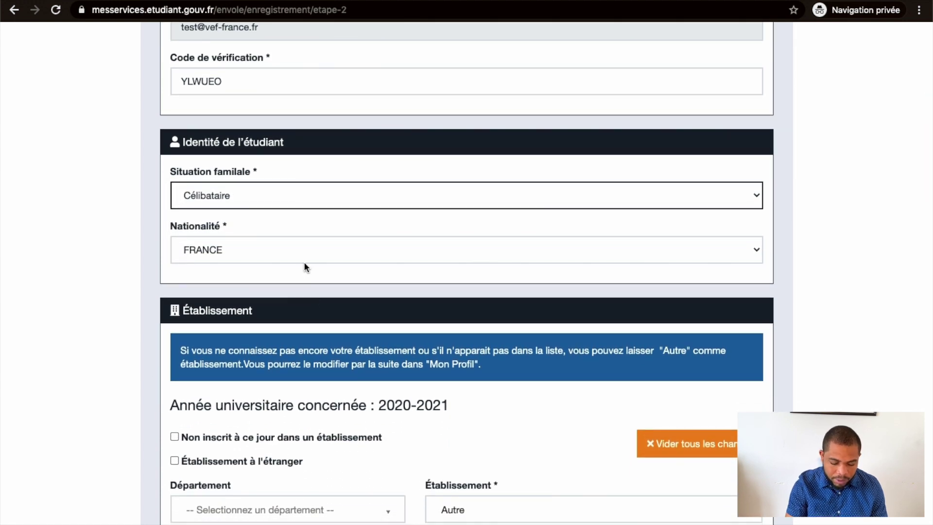
pyautogui.click(304, 261)
pyautogui.scroll(10, 304, 259)
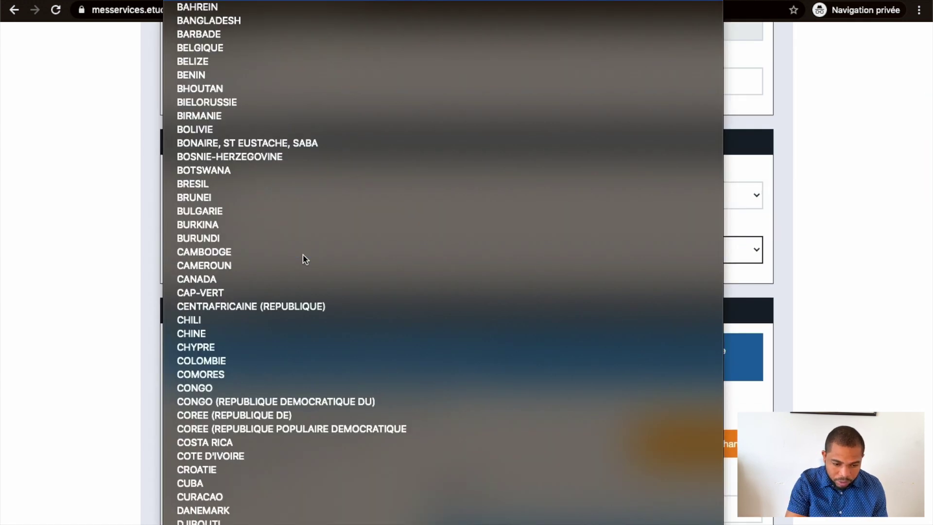
pyautogui.scroll(-20, 304, 260)
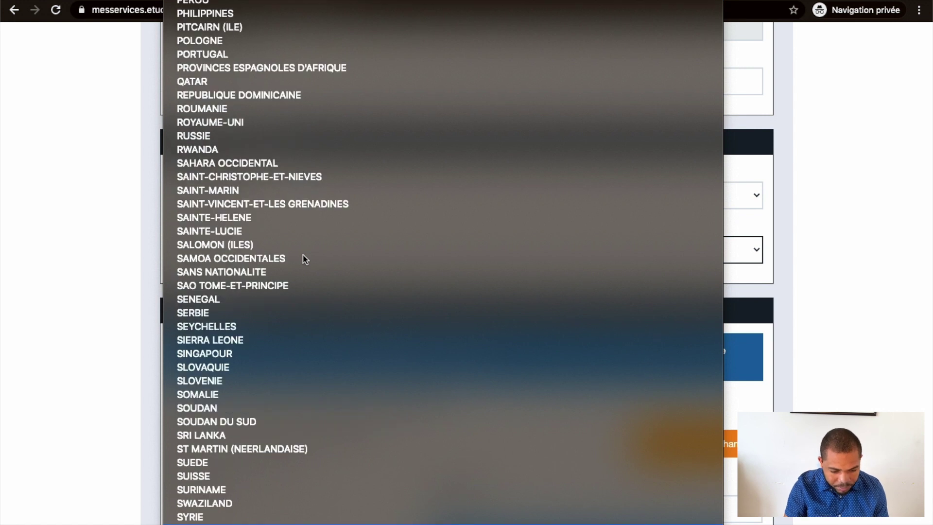
pyautogui.scroll(-3, 304, 260)
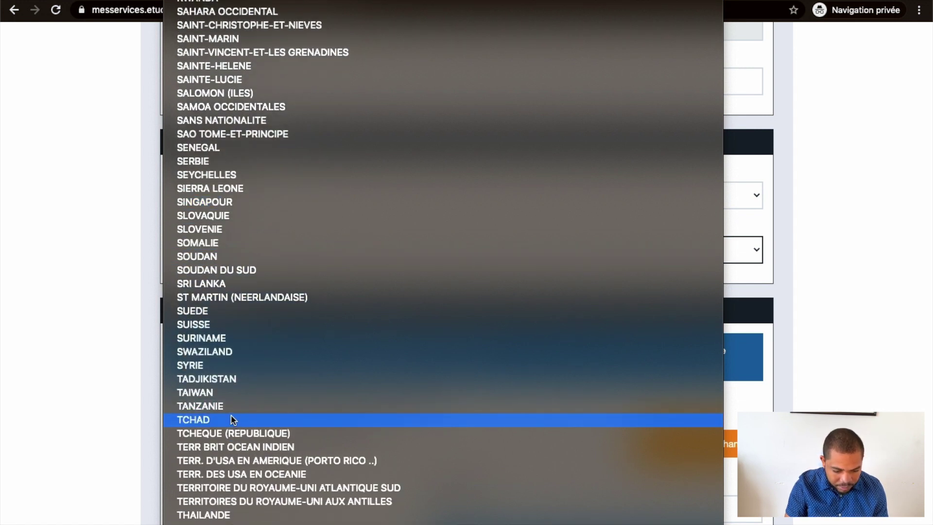
pyautogui.scroll(-2, 232, 396)
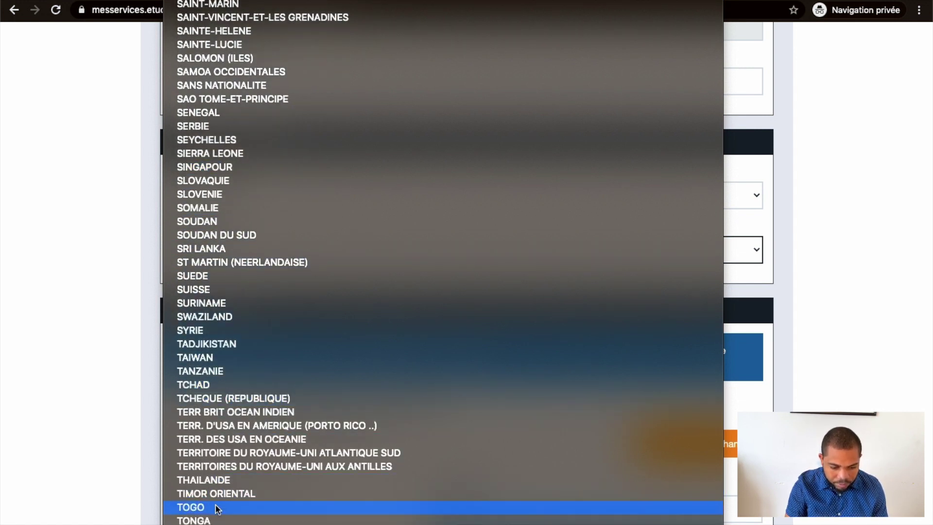
pyautogui.click(217, 509)
pyautogui.scroll(-3, 241, 292)
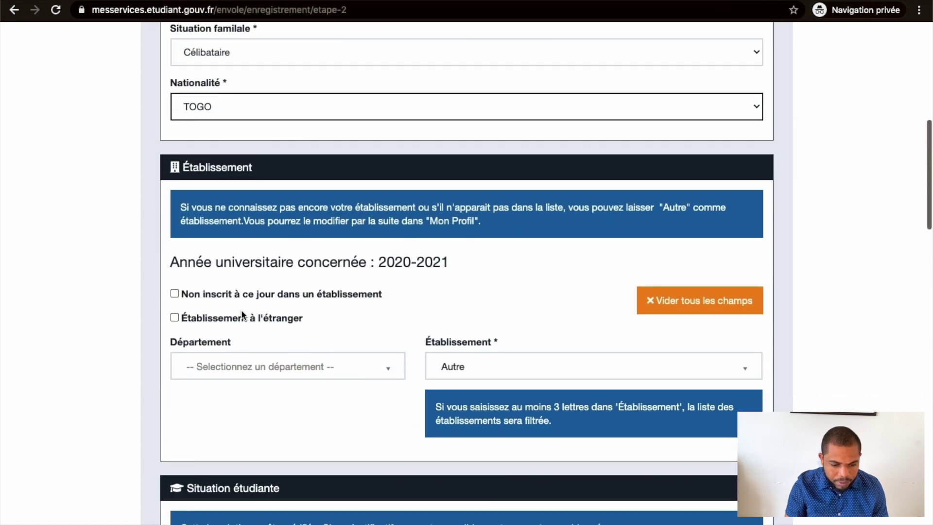
# Mark the institution as located abroad, leaving the not-yet-enrolled option unticked
pyautogui.scroll(-2, 241, 311)
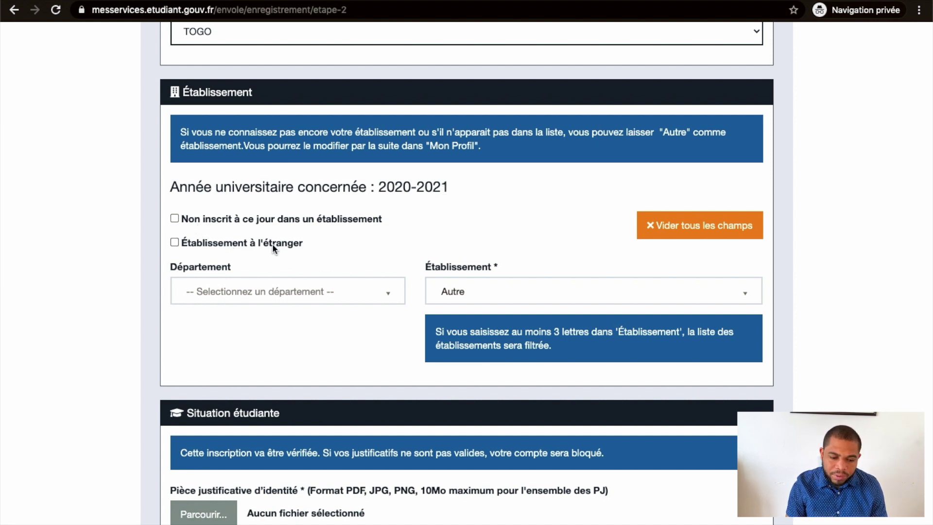
pyautogui.click(249, 243)
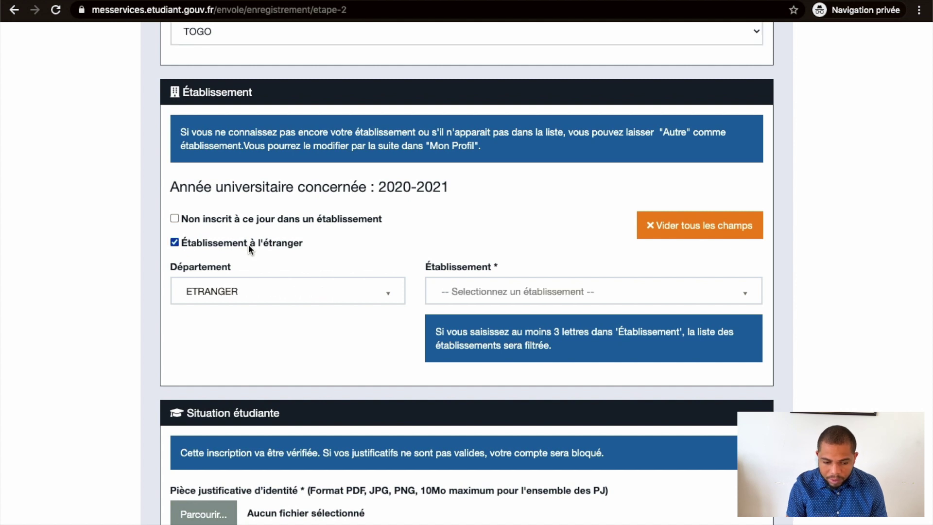
pyautogui.click(249, 244)
pyautogui.click(244, 220)
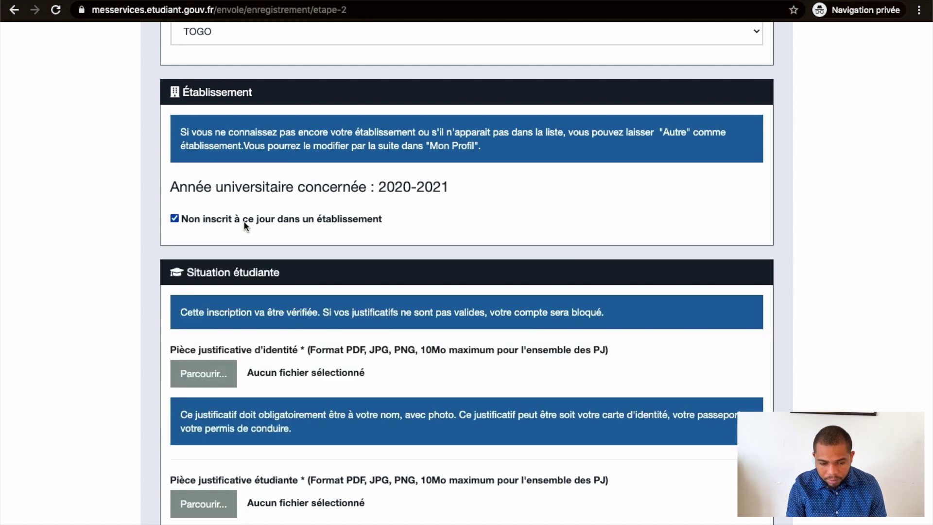
pyautogui.click(243, 220)
pyautogui.click(239, 245)
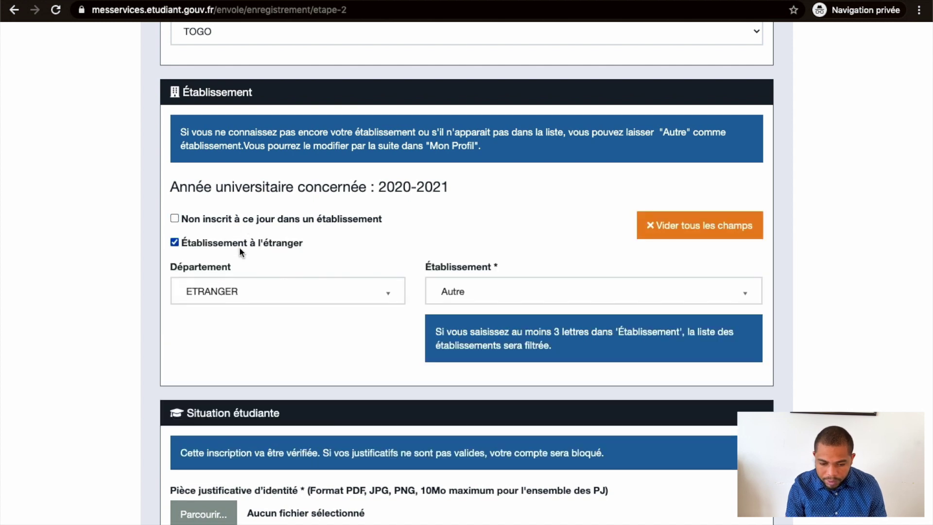
# Search the institution list for 'Paris 8' and settle on Autre as the institution
pyautogui.click(523, 292)
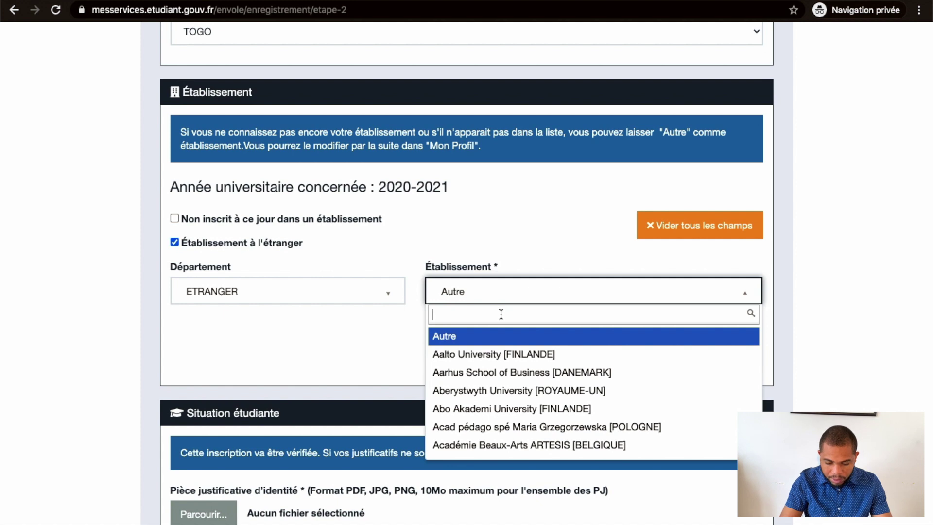
pyautogui.write('Paris')
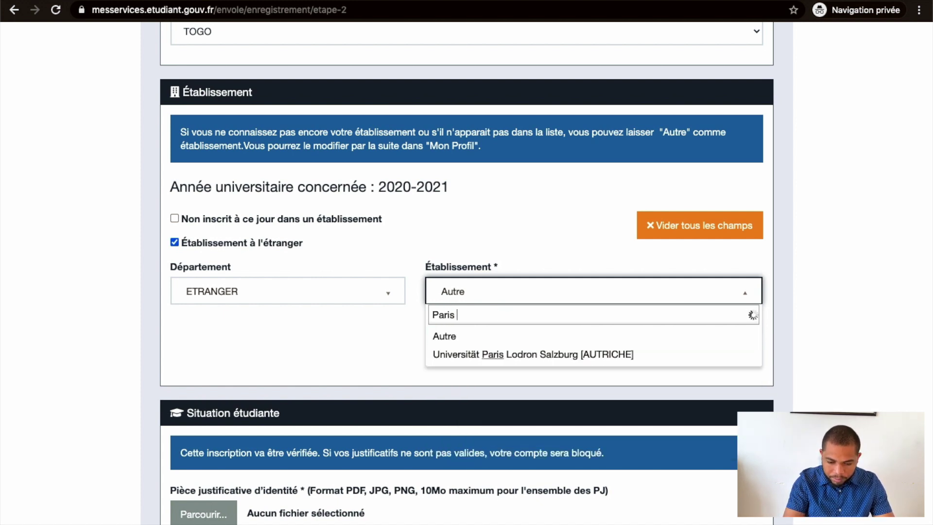
pyautogui.write(' 8')
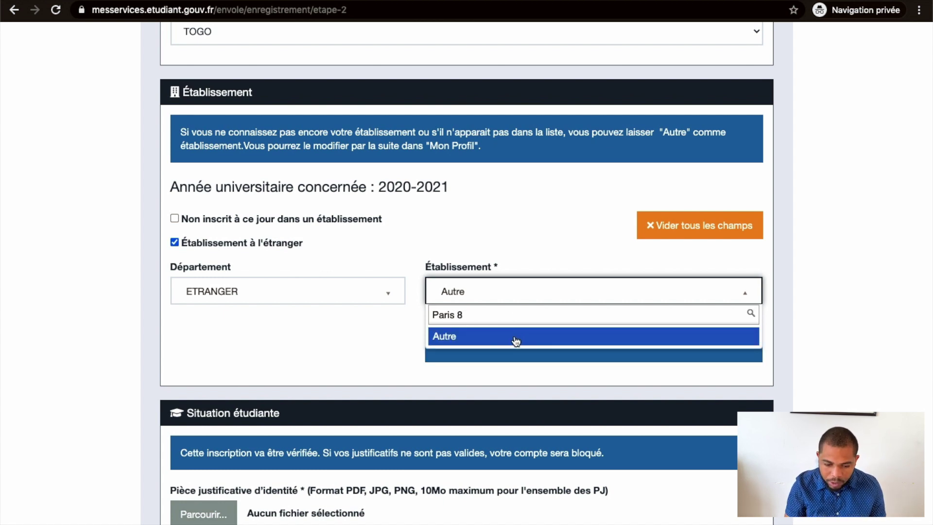
pyautogui.click(515, 339)
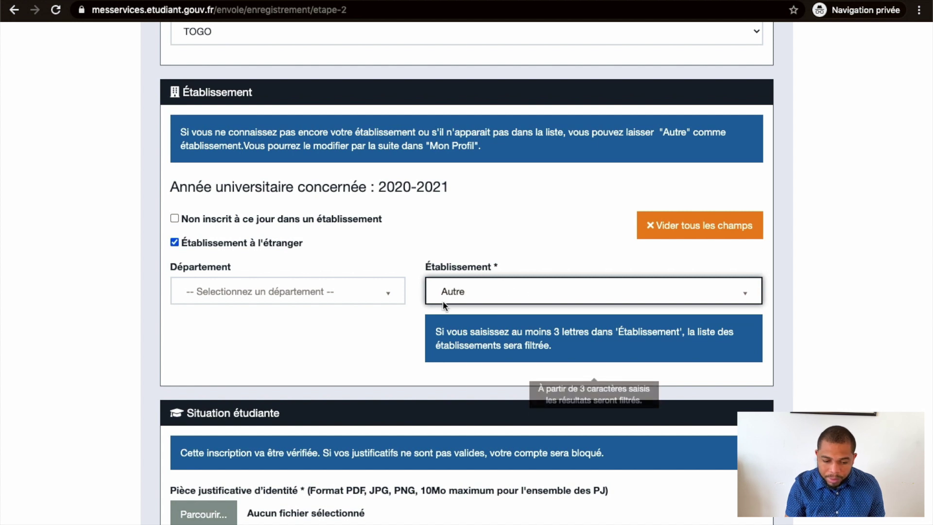
pyautogui.scroll(-6, 54, 43)
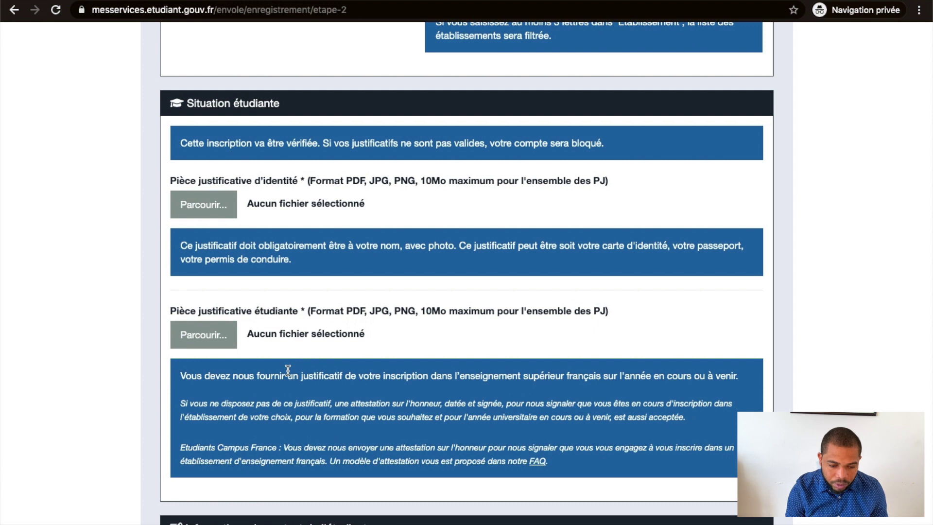
# Attach the ATTESTATION admission PDF from the CROUS folder as identity proof
pyautogui.click(210, 214)
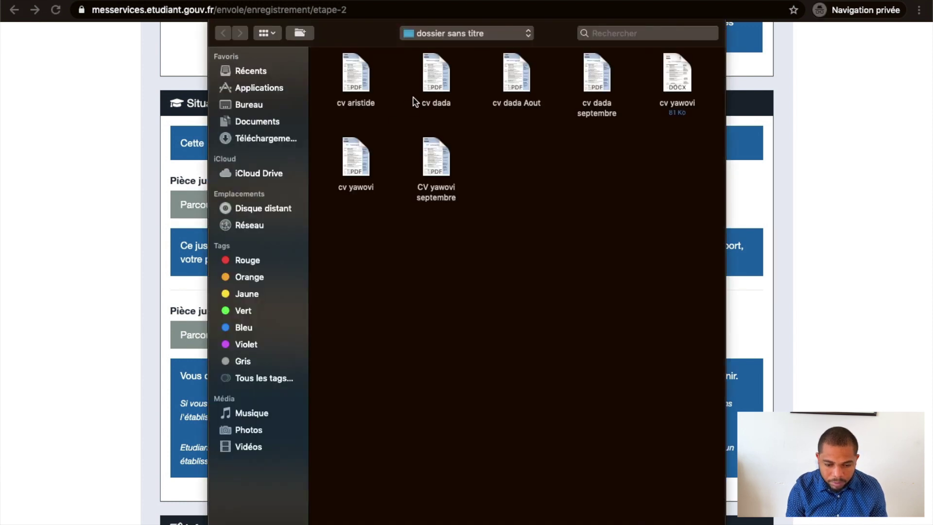
pyautogui.click(423, 32)
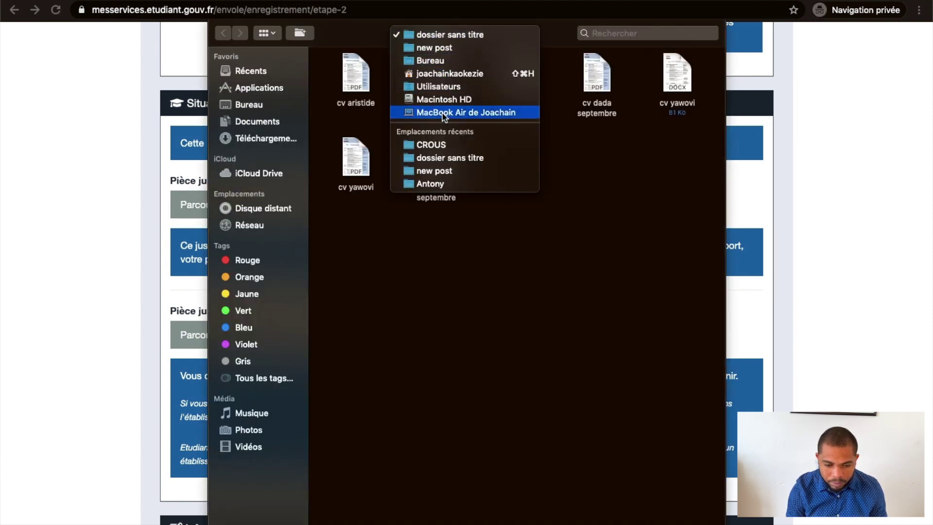
pyautogui.click(431, 145)
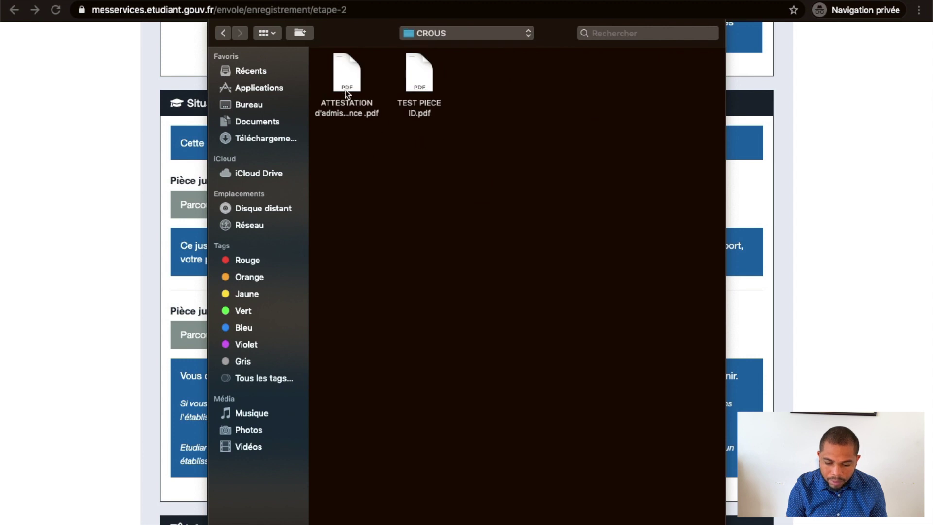
pyautogui.click(346, 94)
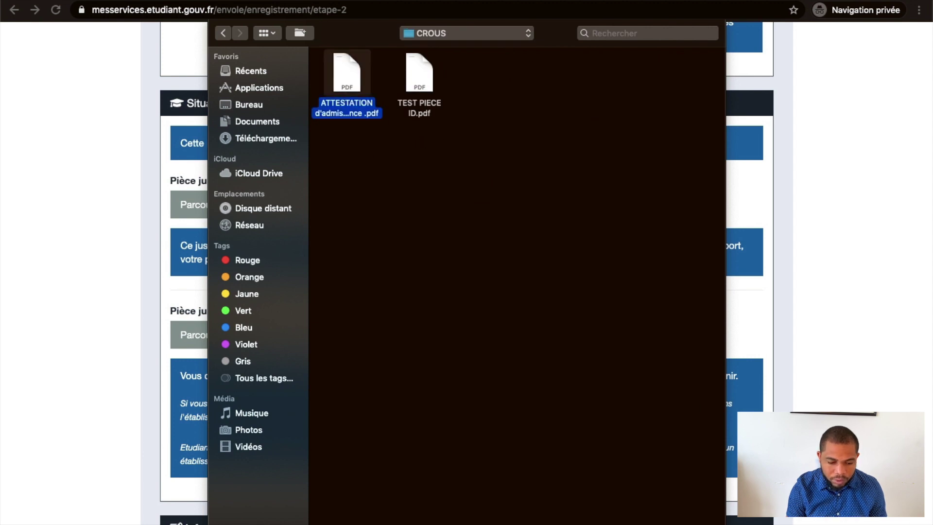
pyautogui.press('Return')
# Attach TEST PIECE ID.pdf as the student status proof
pyautogui.click(243, 321)
pyautogui.click(427, 89)
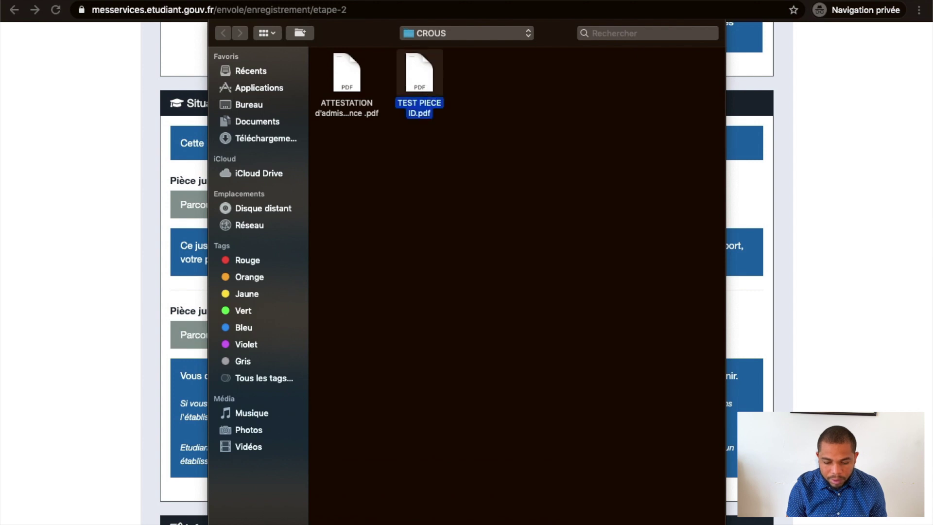
pyautogui.press('Return')
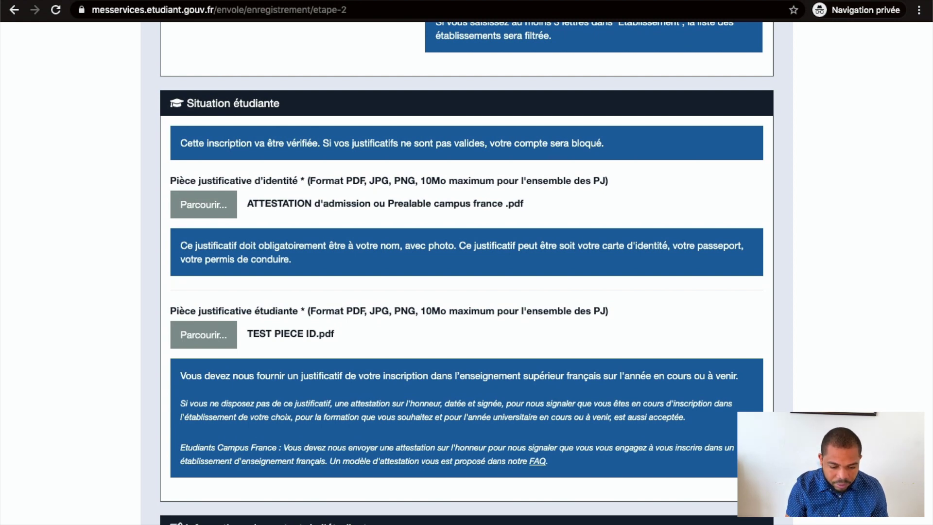
# Set the mobile phone country to Togo (+228) and enter the student's mobile number
pyautogui.scroll(-7, 466, 272)
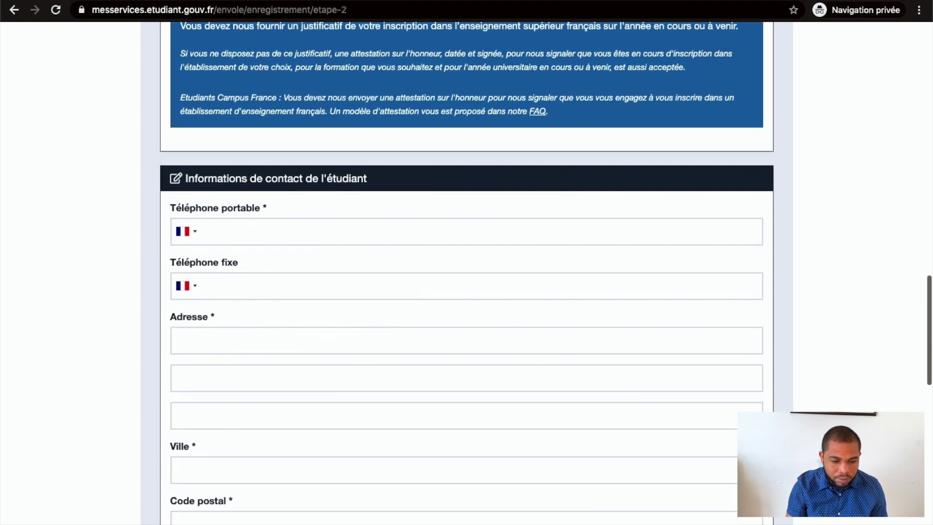
pyautogui.scroll(-3, 474, 372)
pyautogui.click(251, 96)
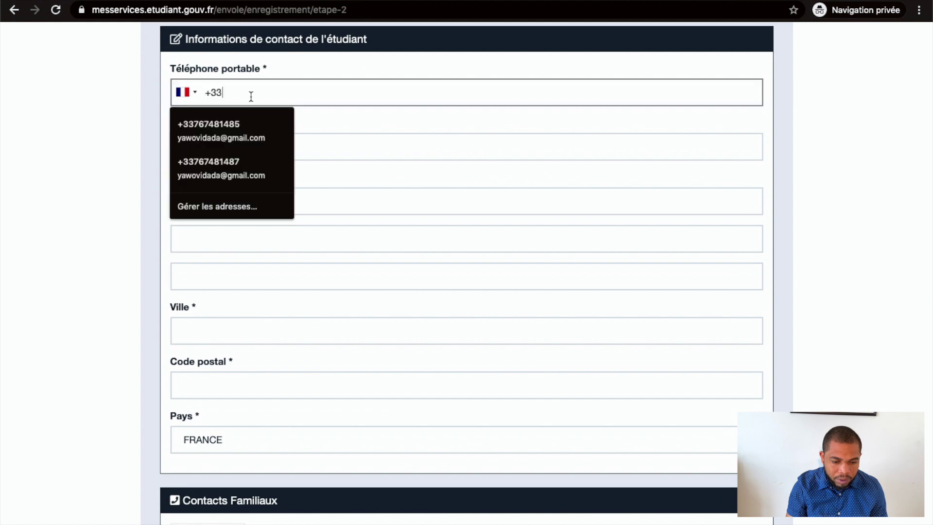
pyautogui.click(197, 94)
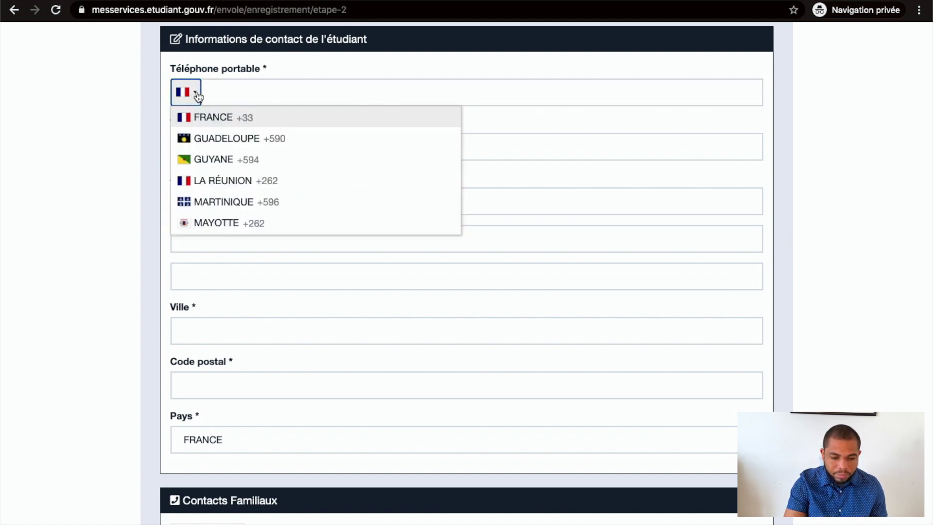
pyautogui.scroll(-20, 223, 196)
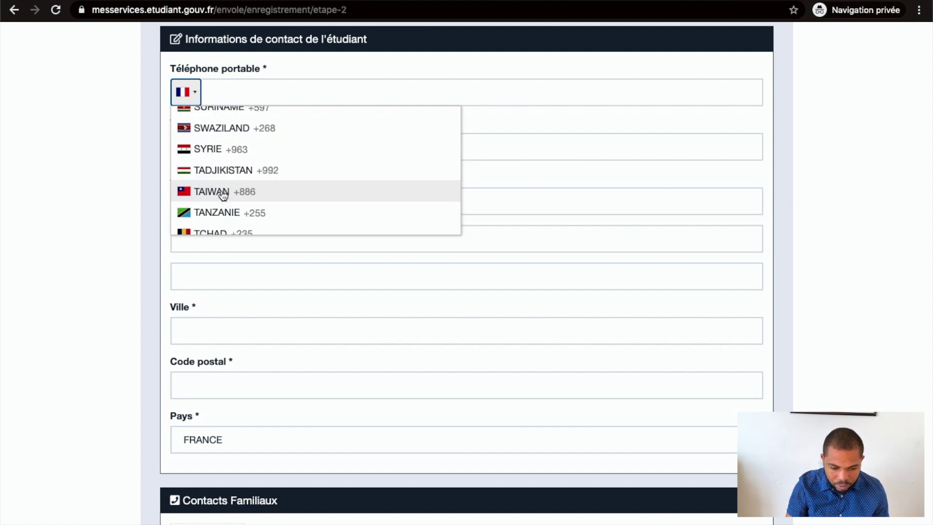
pyautogui.scroll(-6, 223, 195)
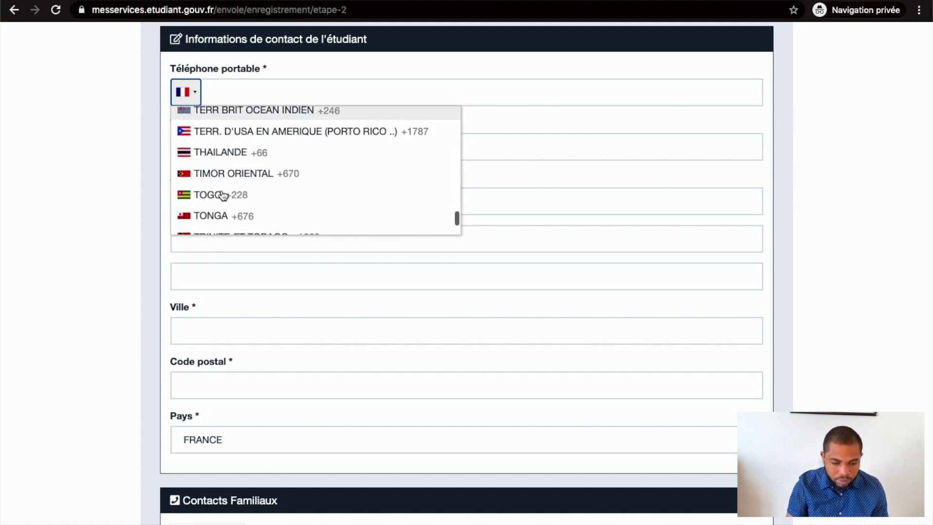
pyautogui.click(223, 194)
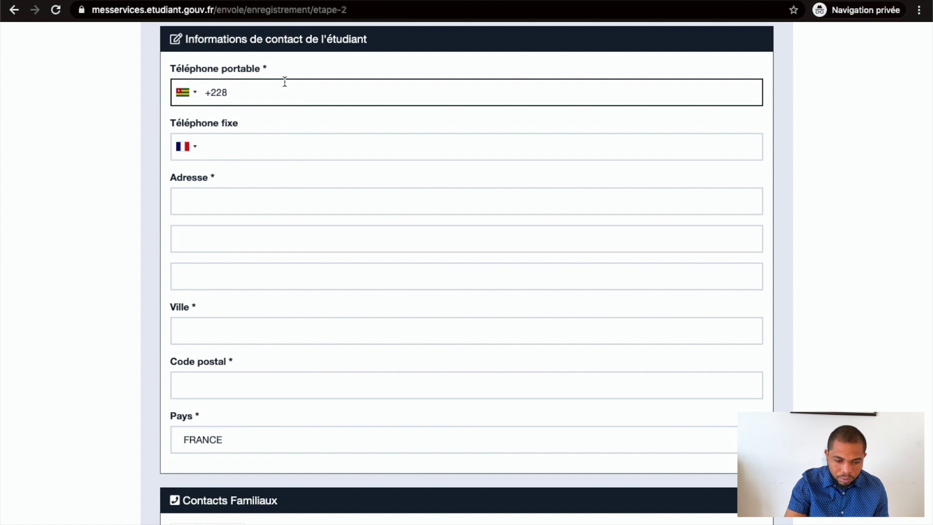
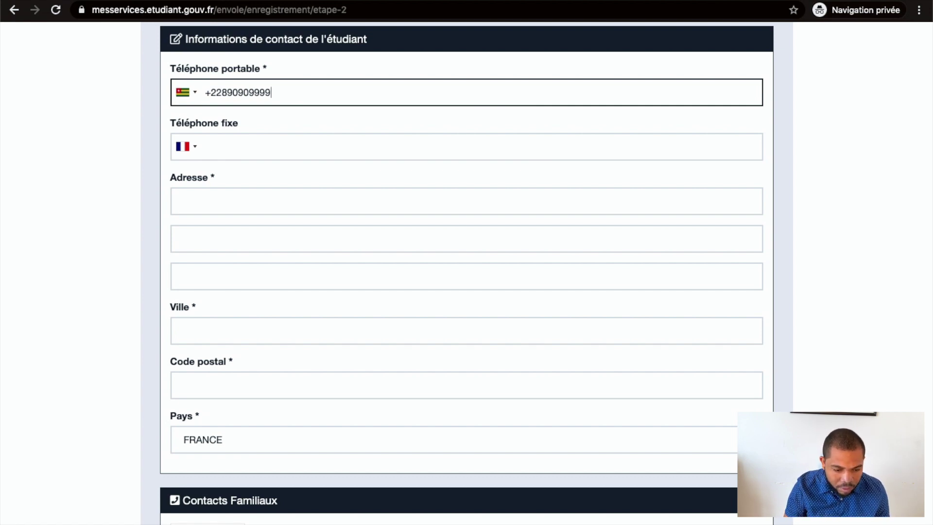
# Enter the student's street address, city Lome, and the postal code
pyautogui.click(243, 142)
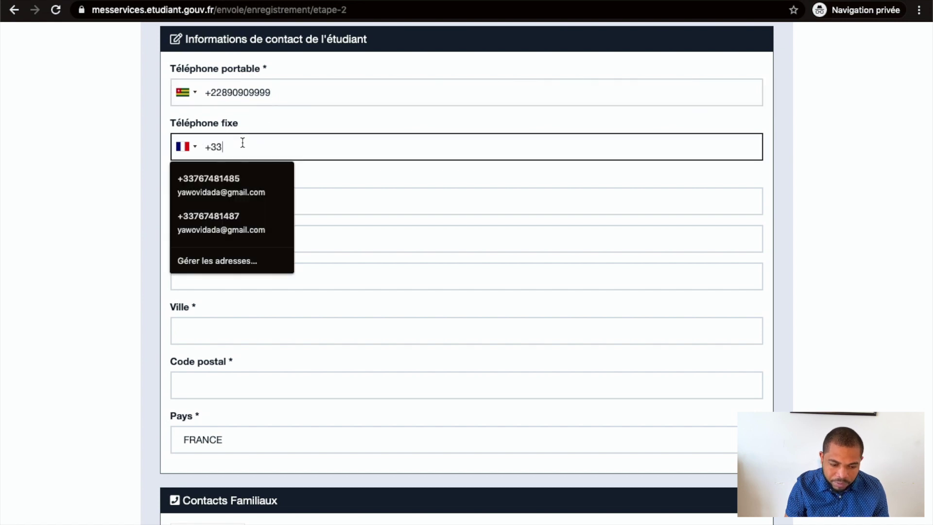
pyautogui.click(350, 203)
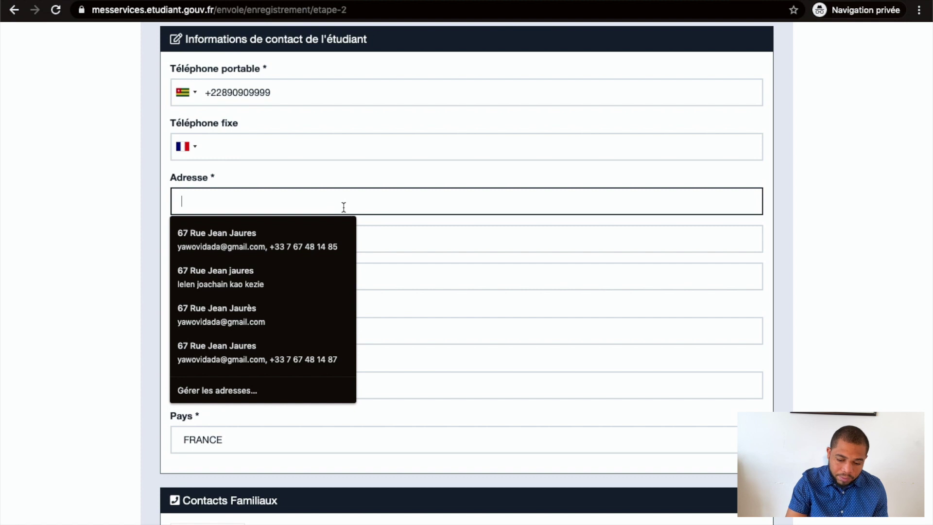
pyautogui.write('Q')
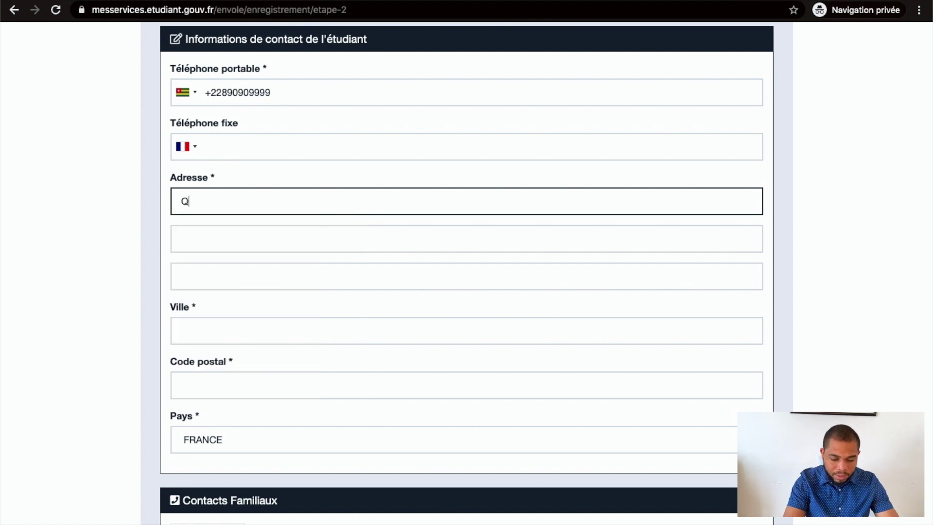
pyautogui.write('uartie')
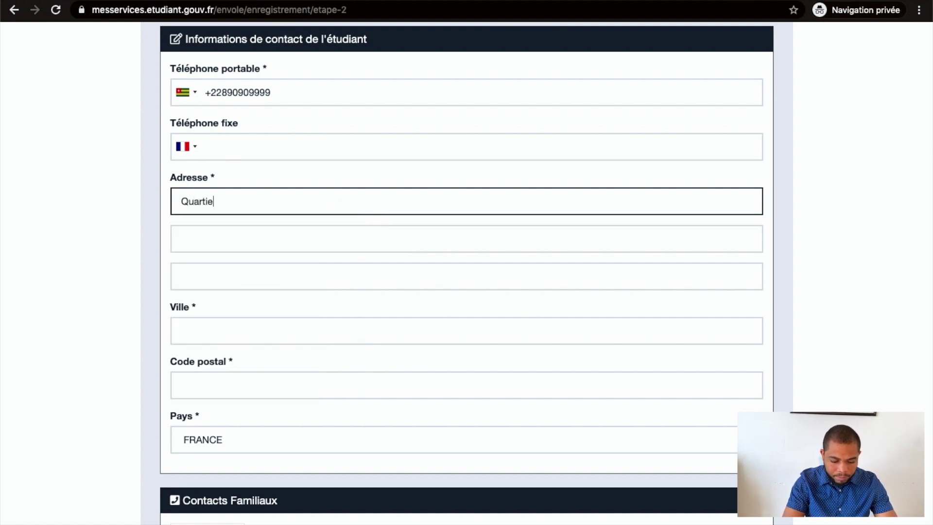
pyautogui.write('r CVCV')
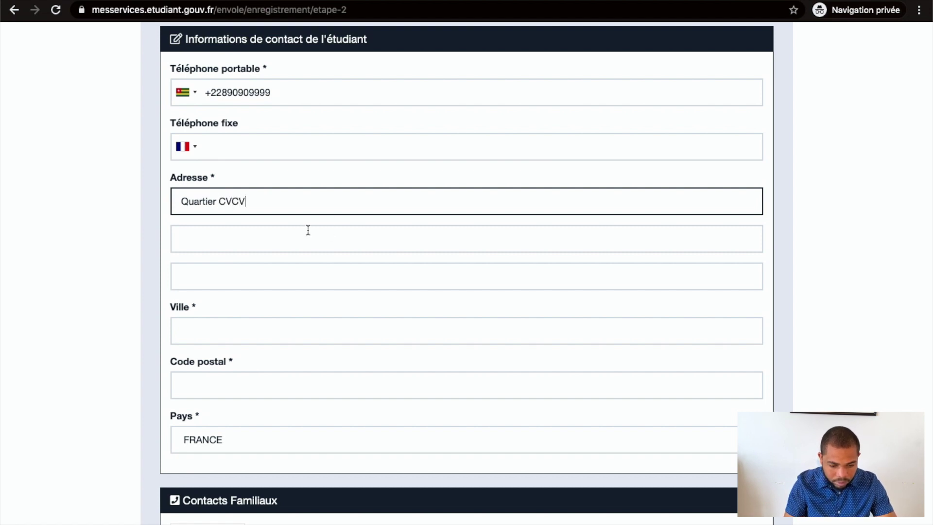
pyautogui.write('H')
pyautogui.click(274, 231)
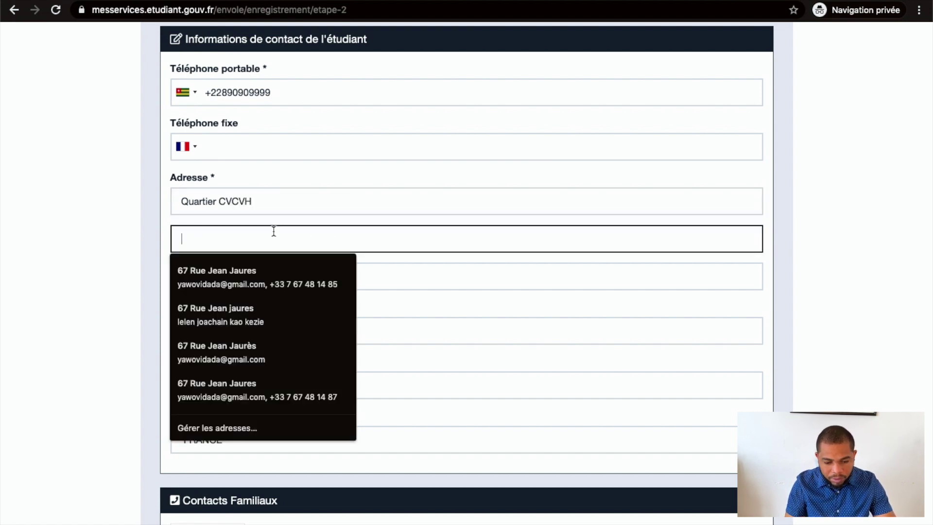
pyautogui.click(493, 280)
pyautogui.click(454, 317)
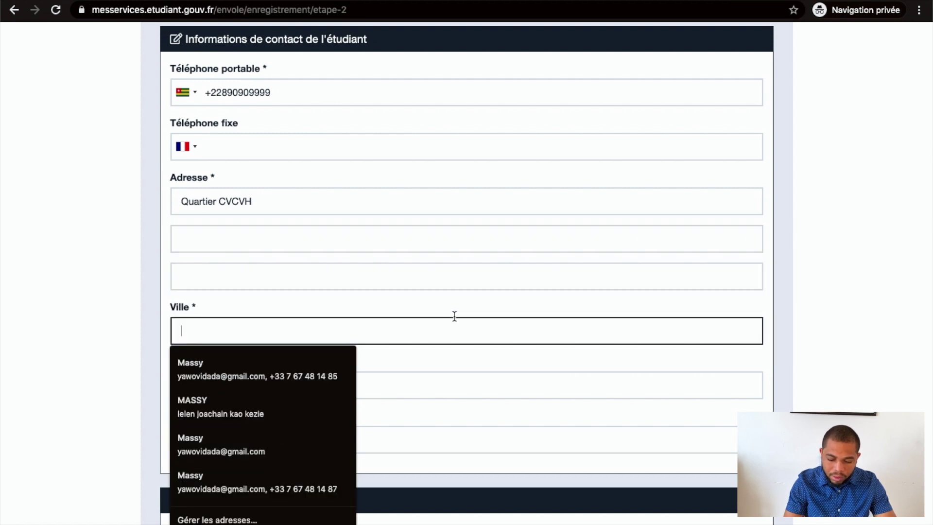
pyautogui.write('Lome')
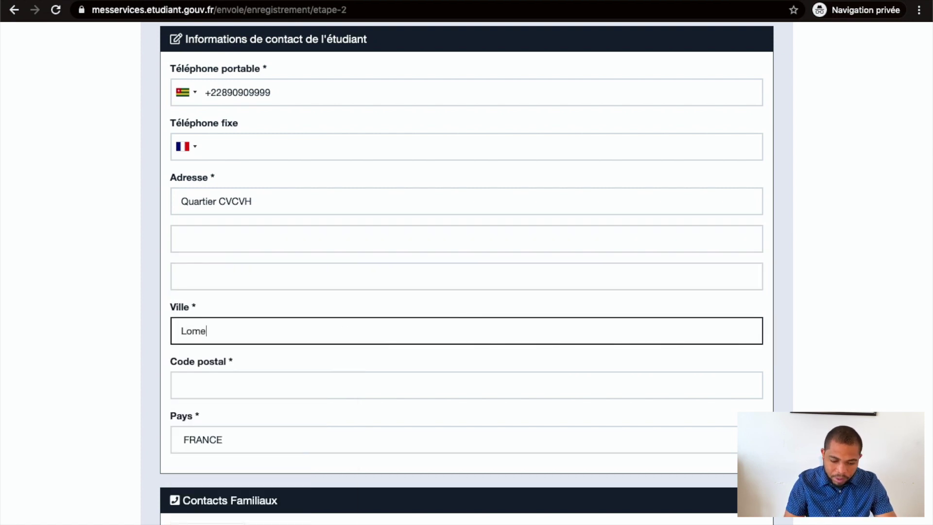
pyautogui.click(340, 382)
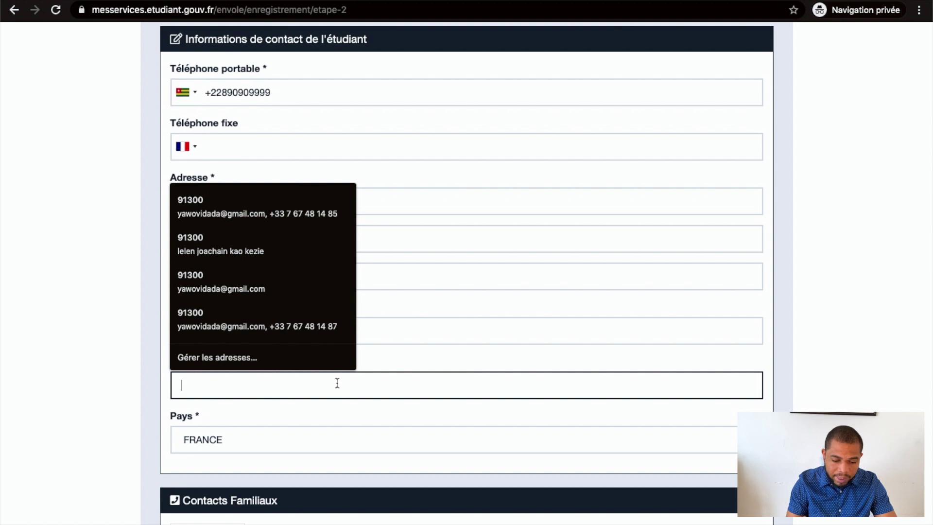
pyautogui.write('9')
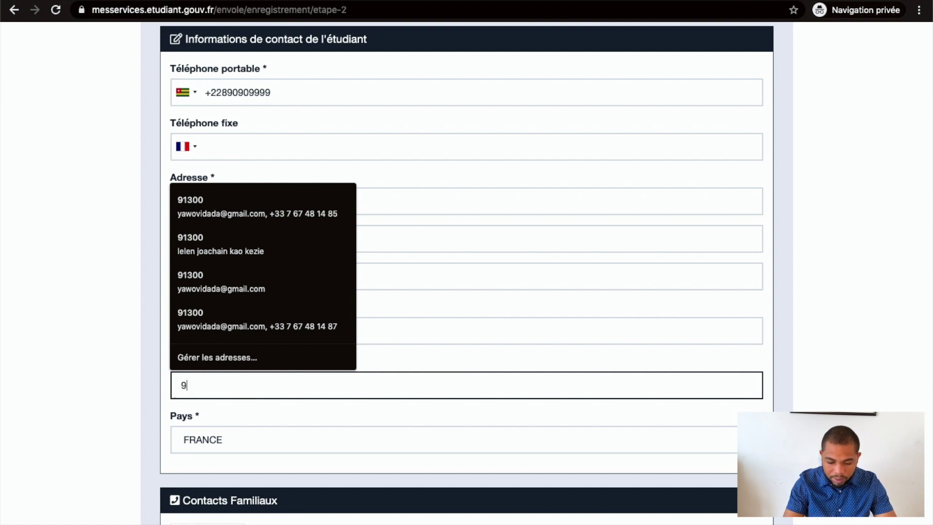
pyautogui.write('9000')
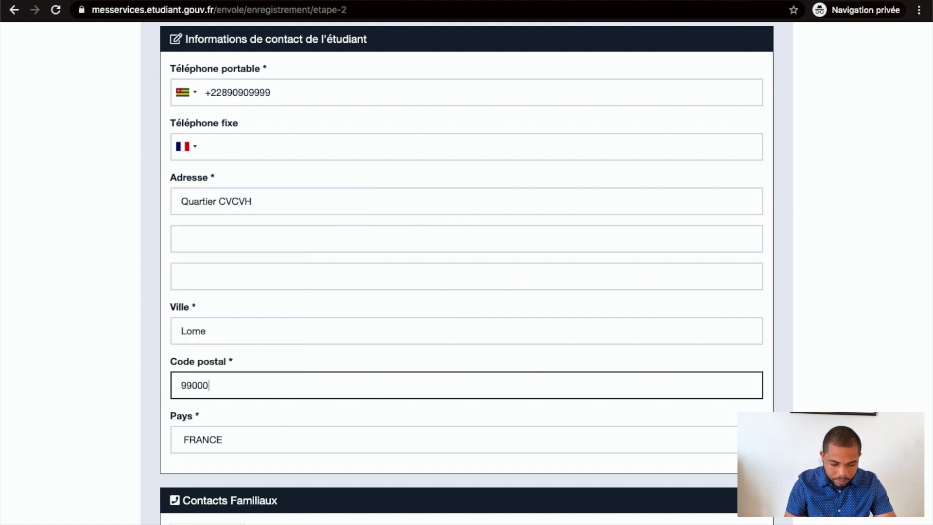
# Set the address country to TOGO
pyautogui.click(320, 434)
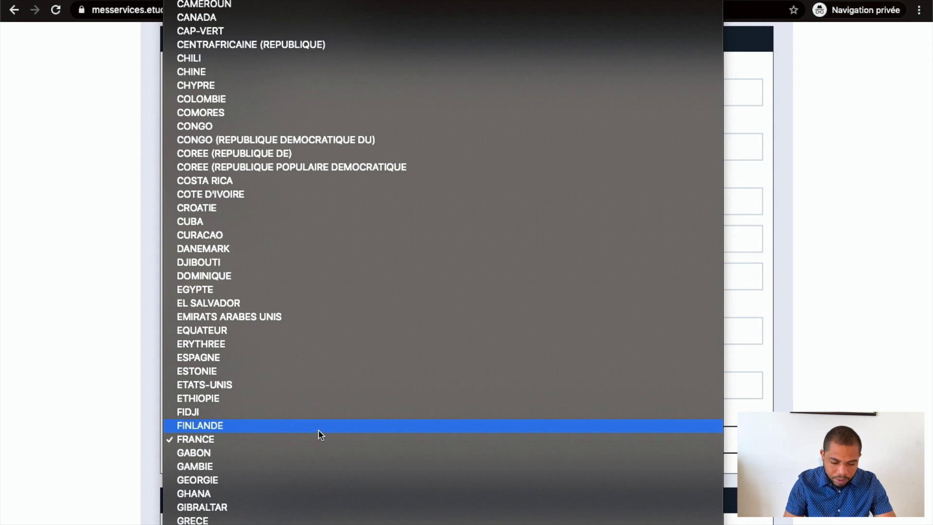
pyautogui.scroll(-15, 320, 434)
pyautogui.scroll(-5, 320, 434)
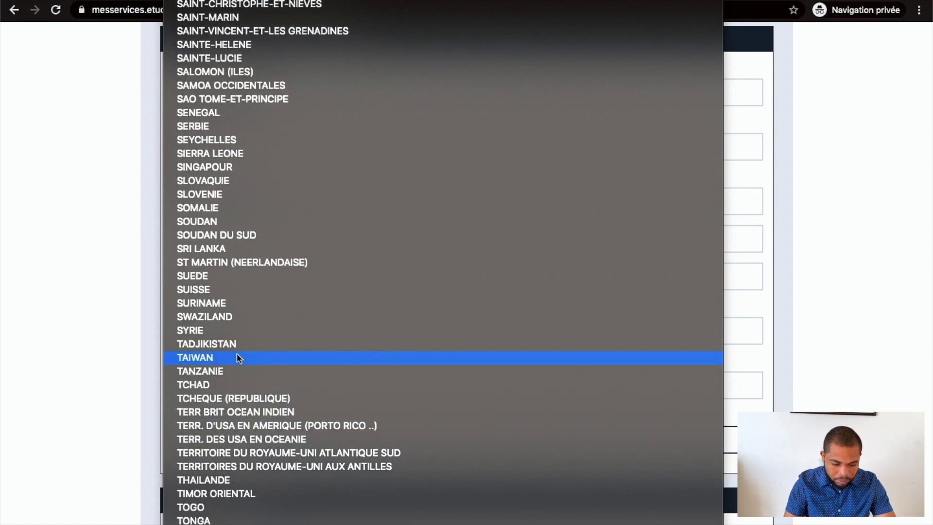
pyautogui.scroll(-2, 243, 431)
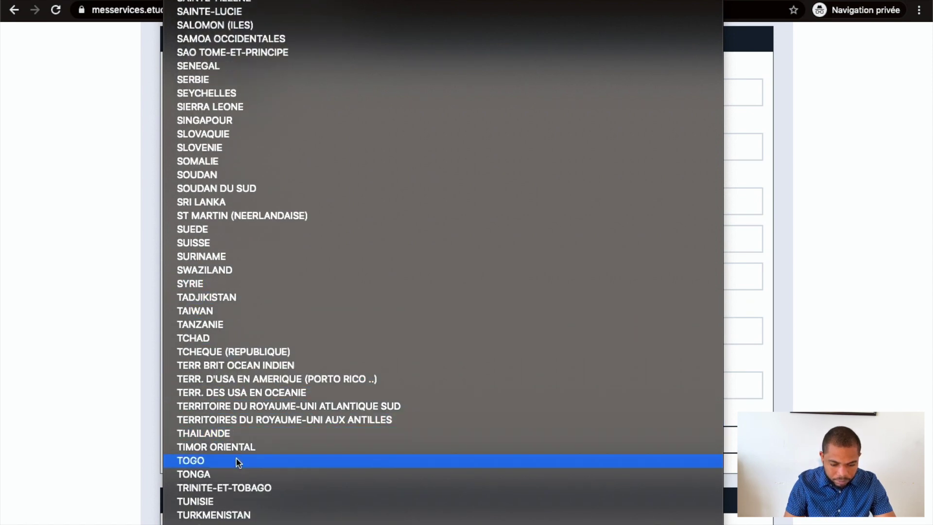
pyautogui.click(236, 459)
pyautogui.scroll(-3, 235, 457)
pyautogui.scroll(-5, 236, 458)
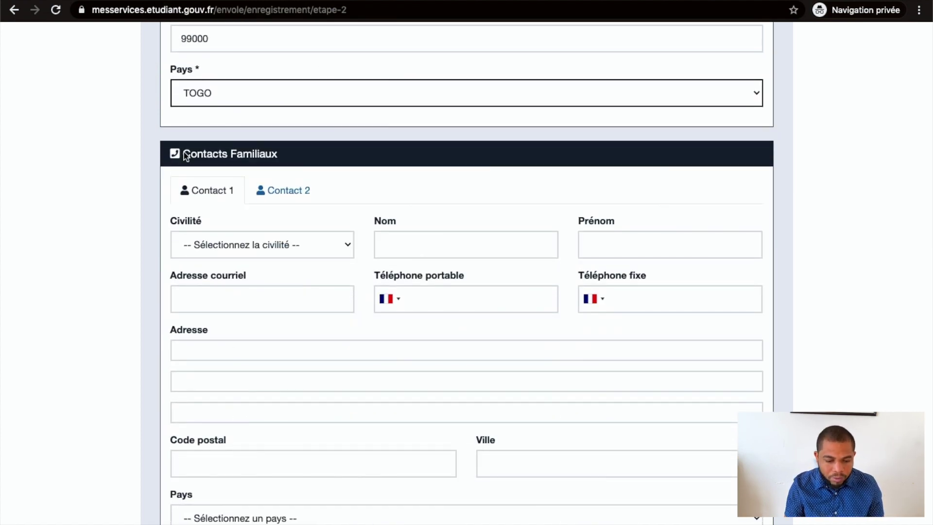
# Submit the completed registration form with S'inscrire after the Contacts Familiaux section
pyautogui.scroll(-2, 300, 196)
pyautogui.scroll(-3, 301, 196)
pyautogui.scroll(3, 299, 197)
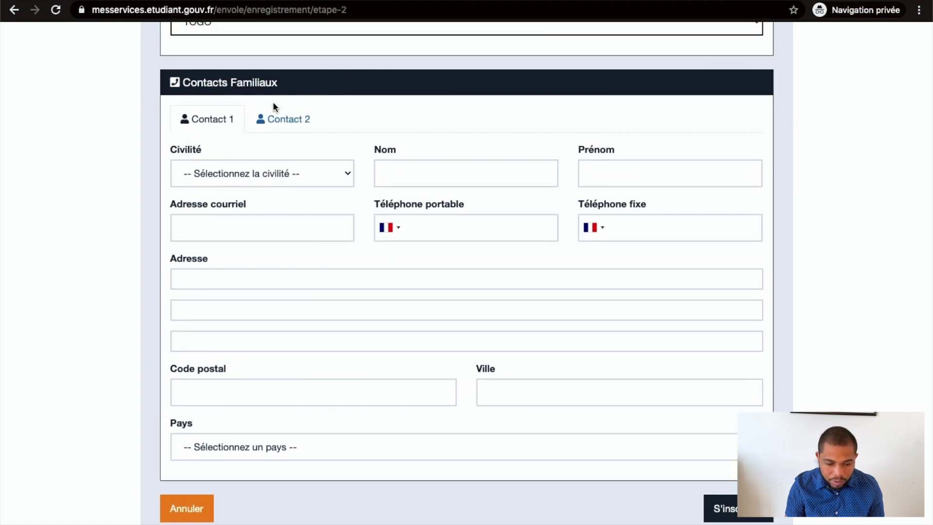
pyautogui.scroll(-1, 273, 95)
pyautogui.scroll(1, 409, 332)
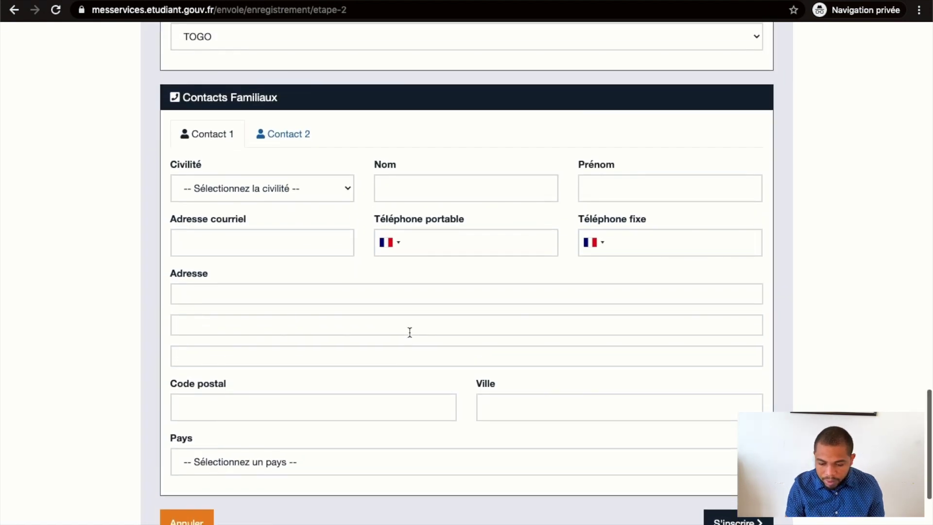
pyautogui.click(751, 521)
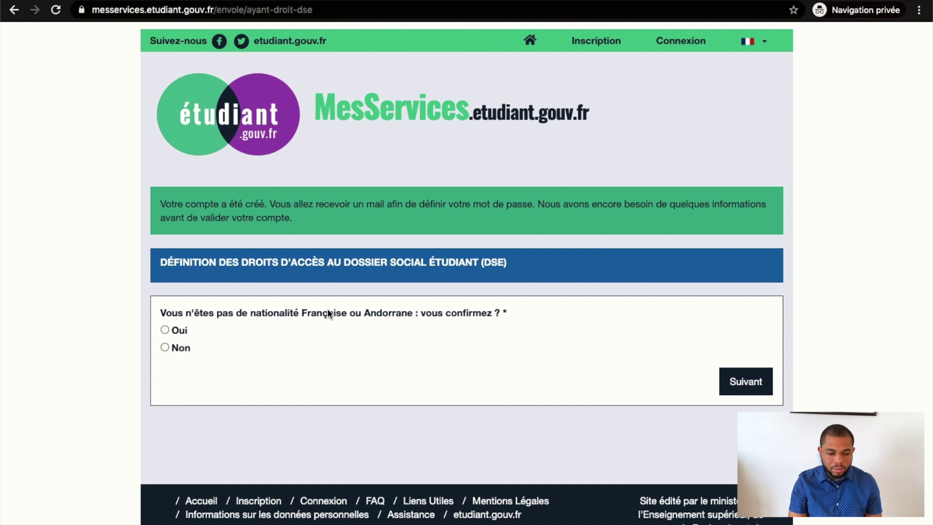
# Answer the access-rights questions: non-French nationality TOGO, not a refugee or ASE, then submit
pyautogui.click(165, 347)
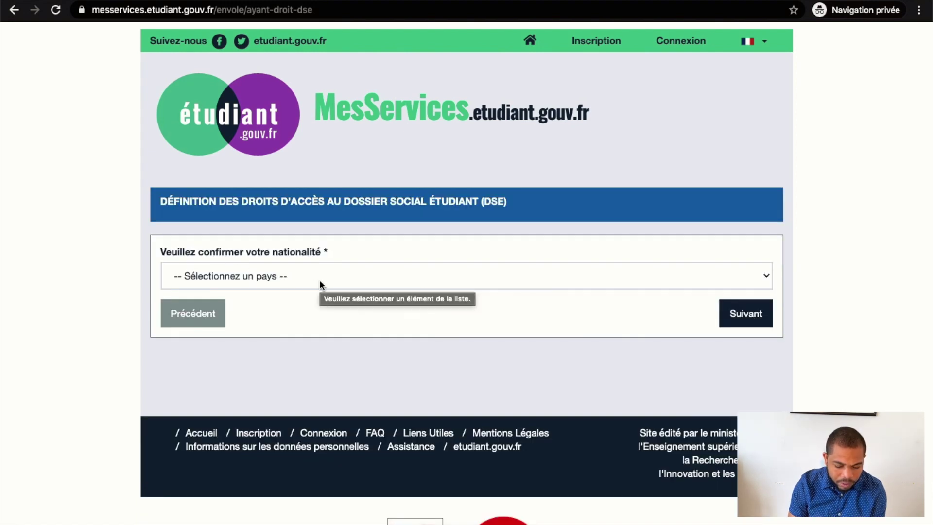
pyautogui.click(319, 279)
pyautogui.scroll(-20, 307, 298)
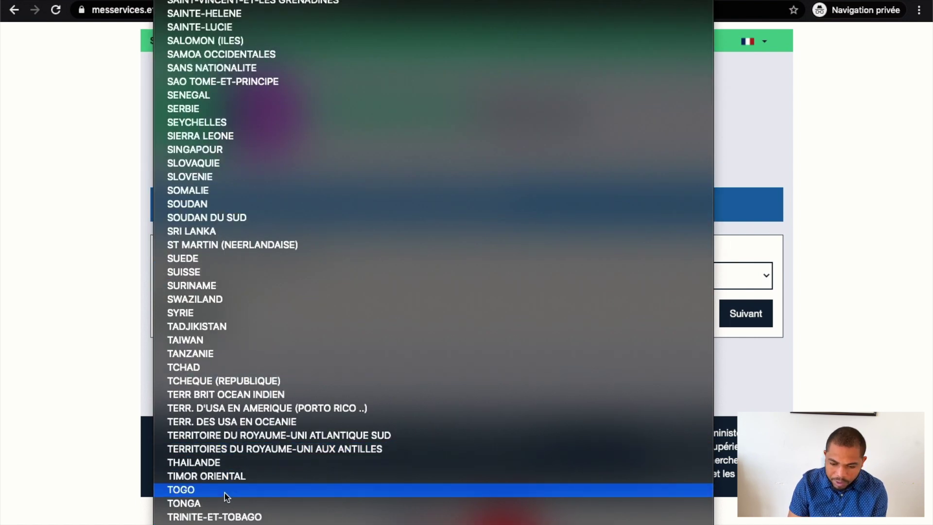
pyautogui.click(224, 490)
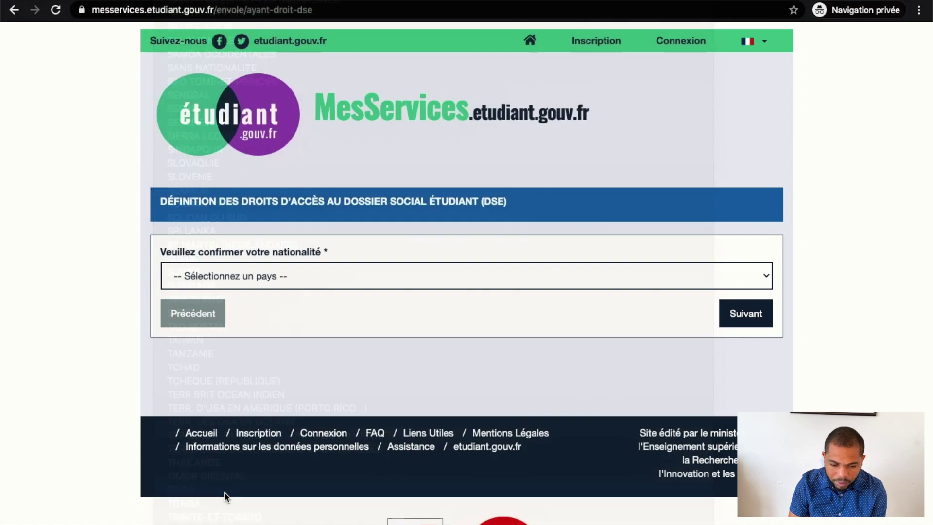
pyautogui.click(752, 319)
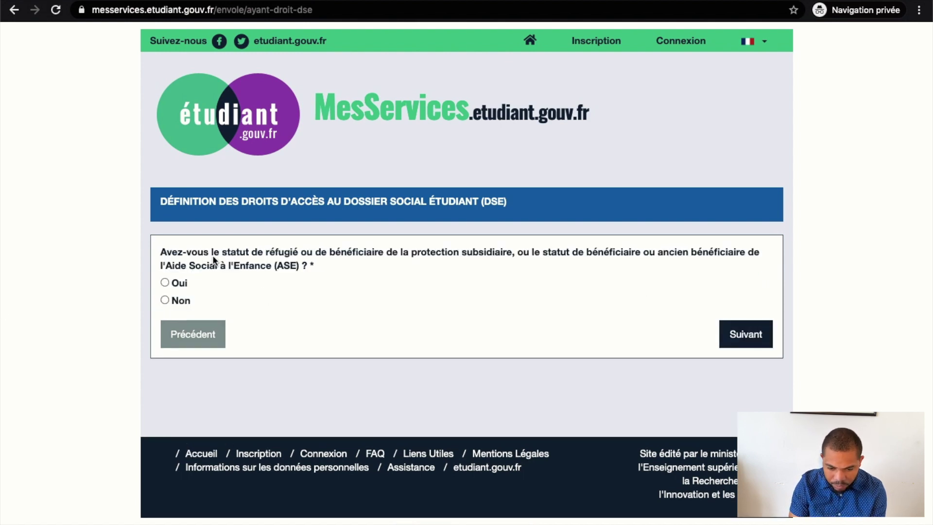
pyautogui.click(174, 302)
pyautogui.click(755, 336)
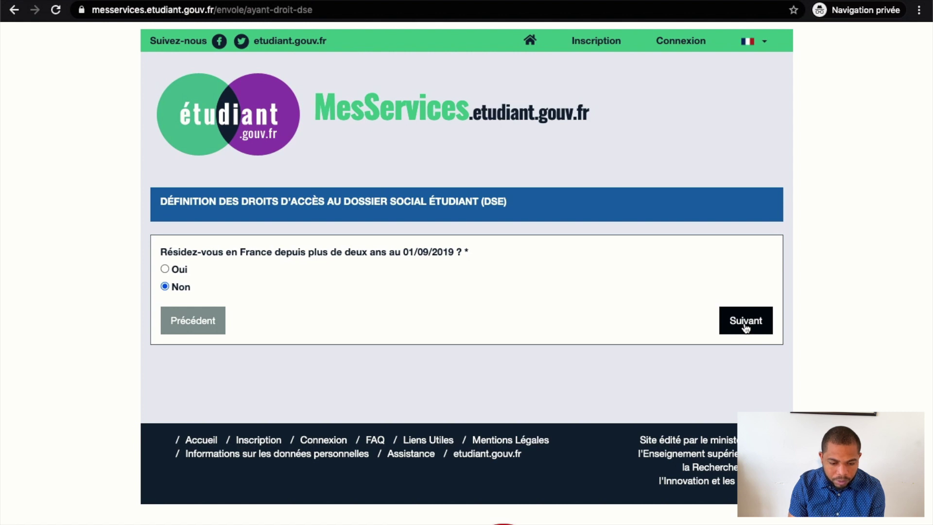
pyautogui.click(746, 328)
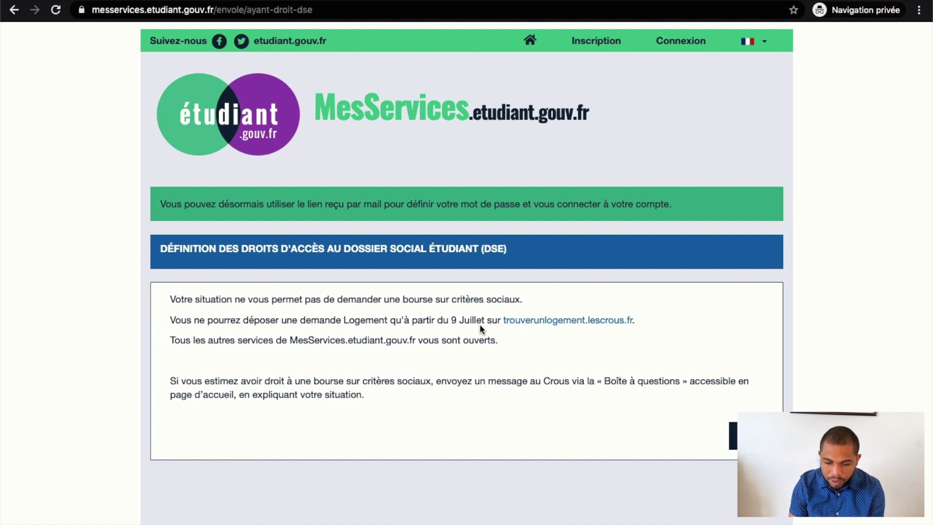
# Open the Crous housing site trouverunlogement.lescrous.fr, then return to the mailbox
pyautogui.click(565, 324)
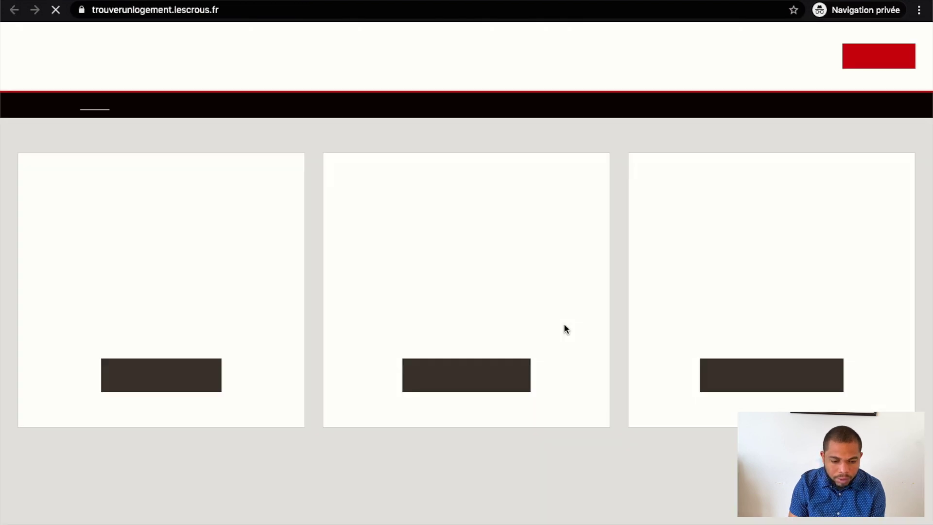
pyautogui.scroll(-5, 494, 265)
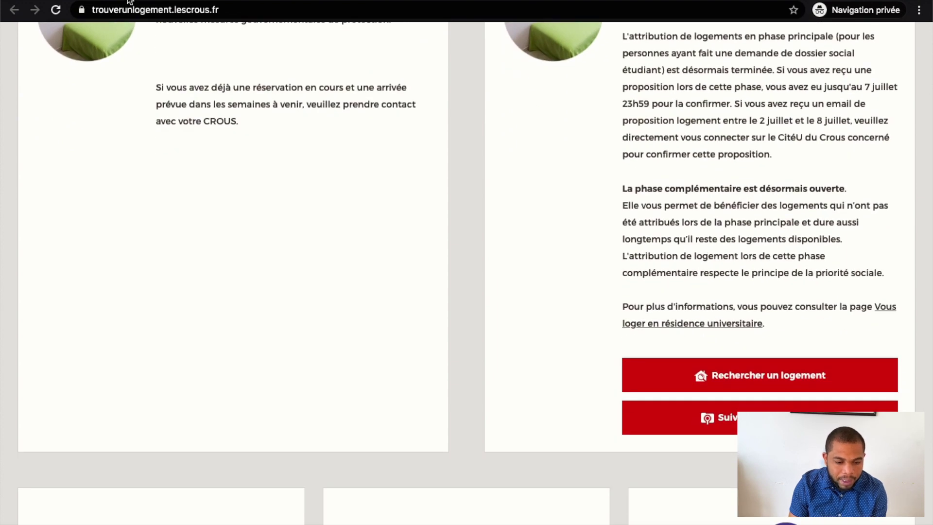
pyautogui.hotkey('ctrl', 'Tab')
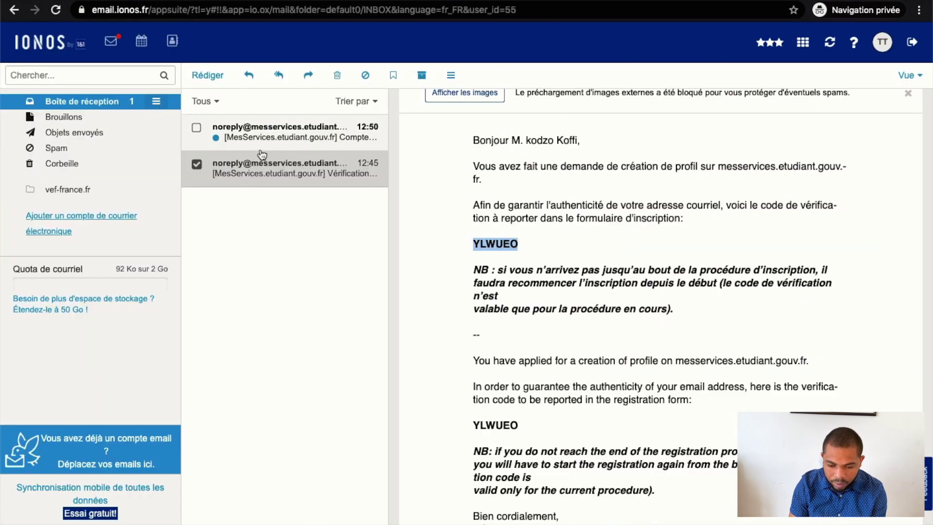
# Read the 'Compte créé avec succès' email and follow its password-setup link
pyautogui.click(284, 141)
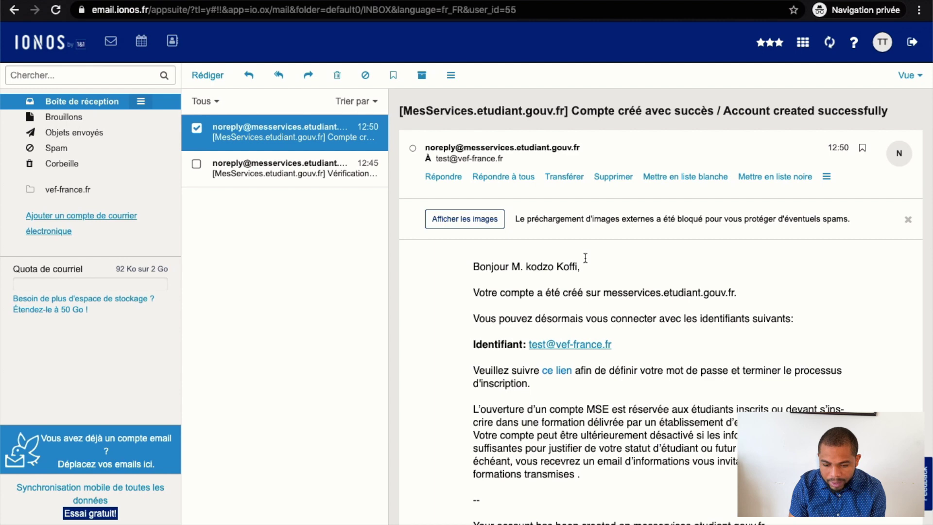
pyautogui.scroll(-5, 654, 423)
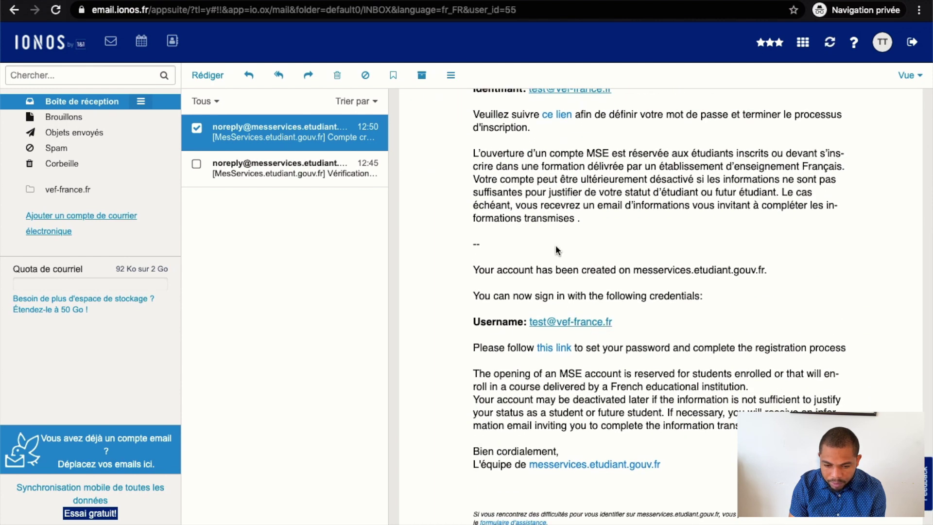
pyautogui.scroll(4, 552, 302)
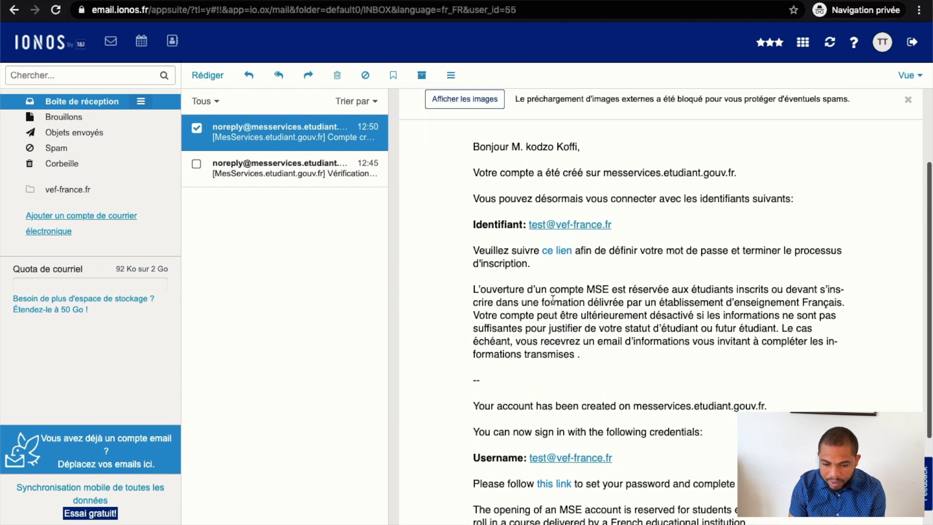
pyautogui.scroll(1, 553, 300)
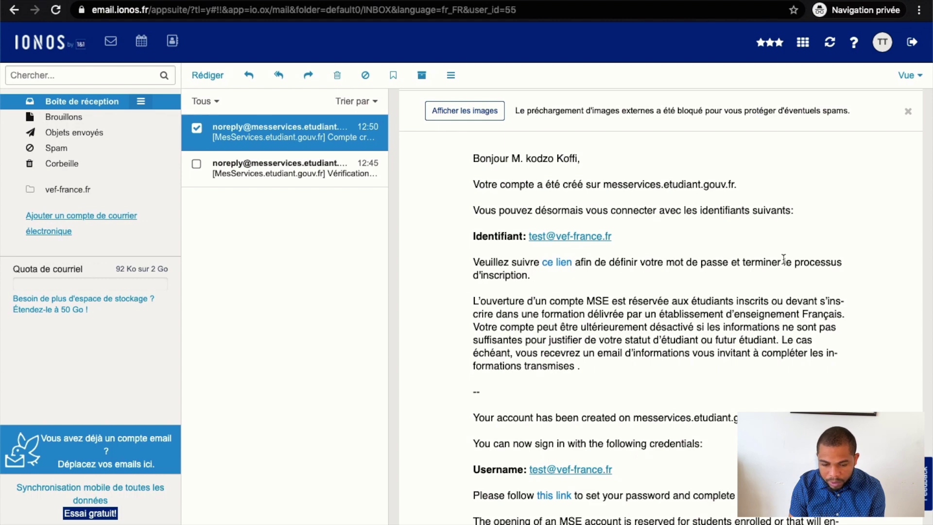
pyautogui.click(557, 264)
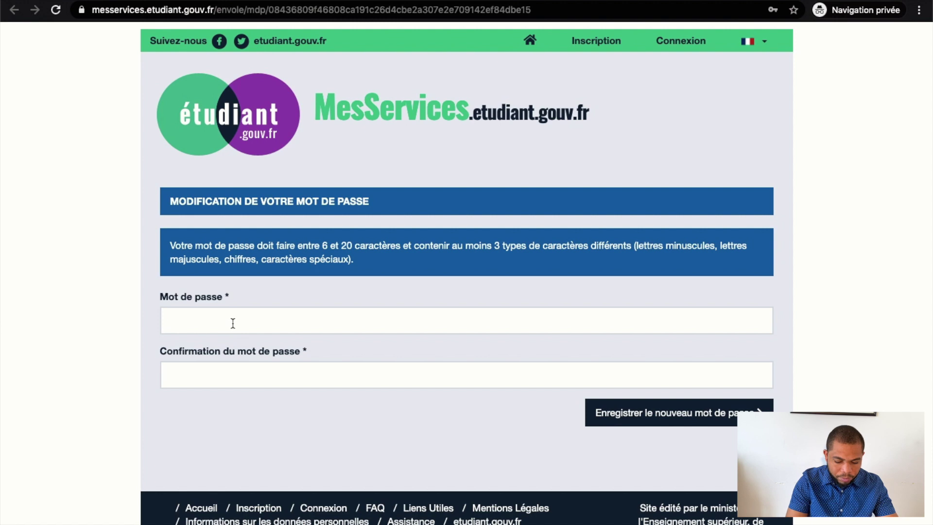
# Fill in the new MesServices account password and submit it
pyautogui.click(232, 323)
pyautogui.press('Escape')
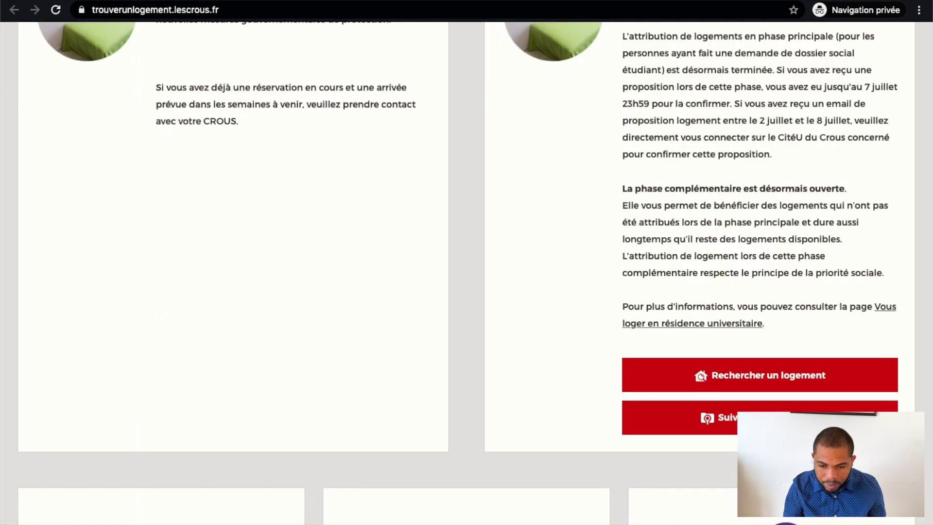
# Log in through Identification with the new account's e-mail address and password
pyautogui.scroll(5, 579, 174)
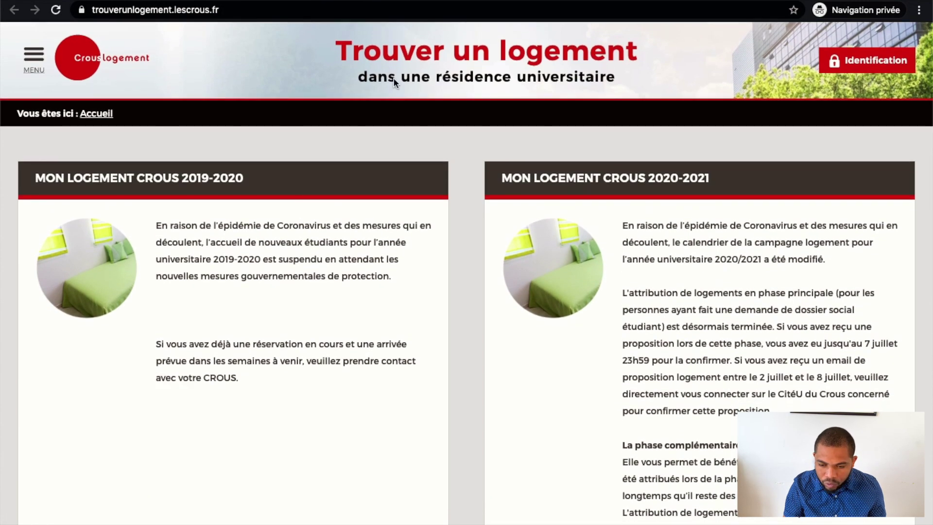
pyautogui.click(879, 62)
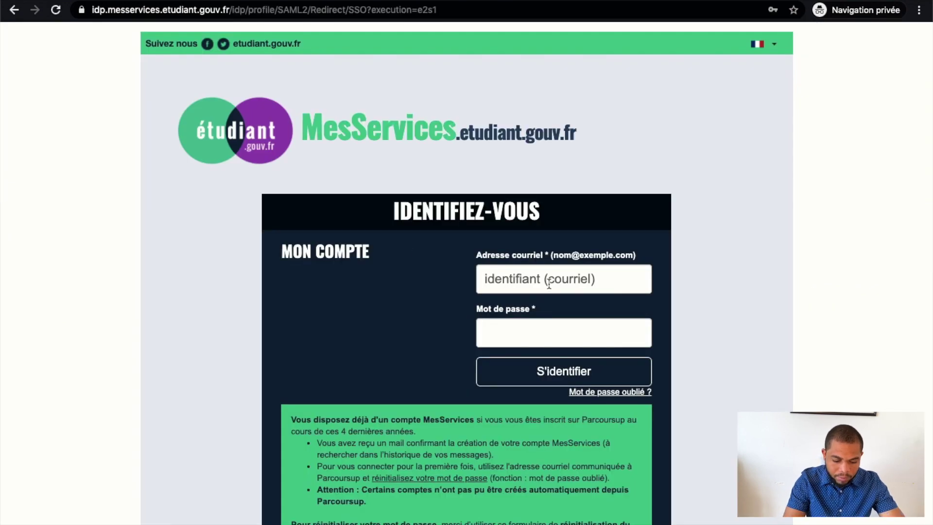
pyautogui.click(549, 284)
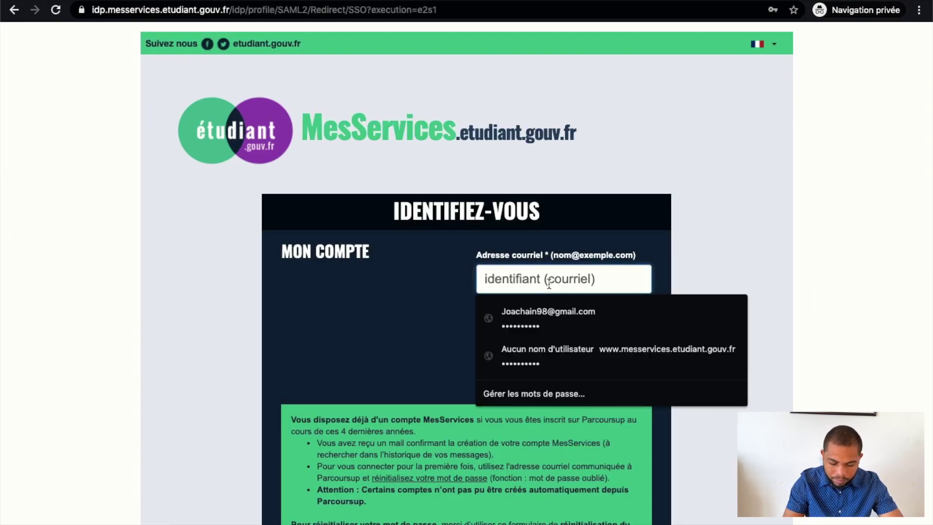
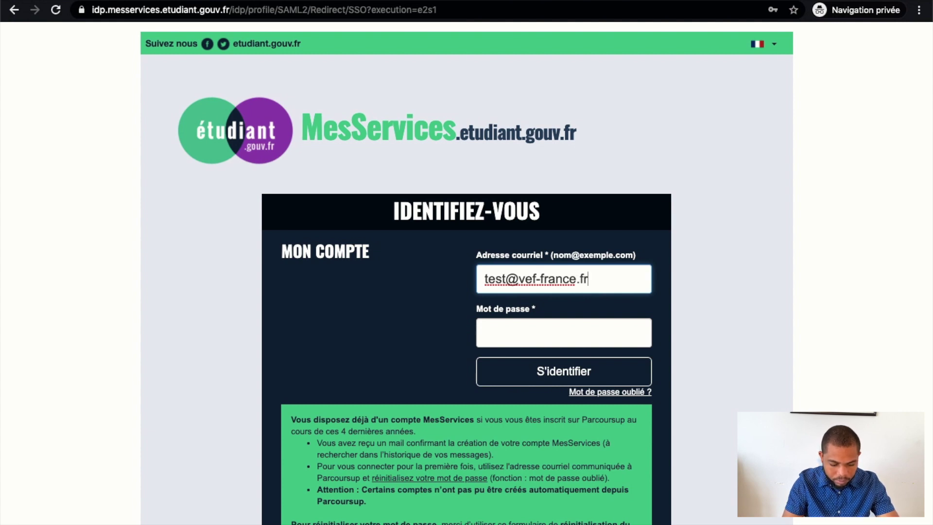
pyautogui.press('Tab')
pyautogui.write('test')
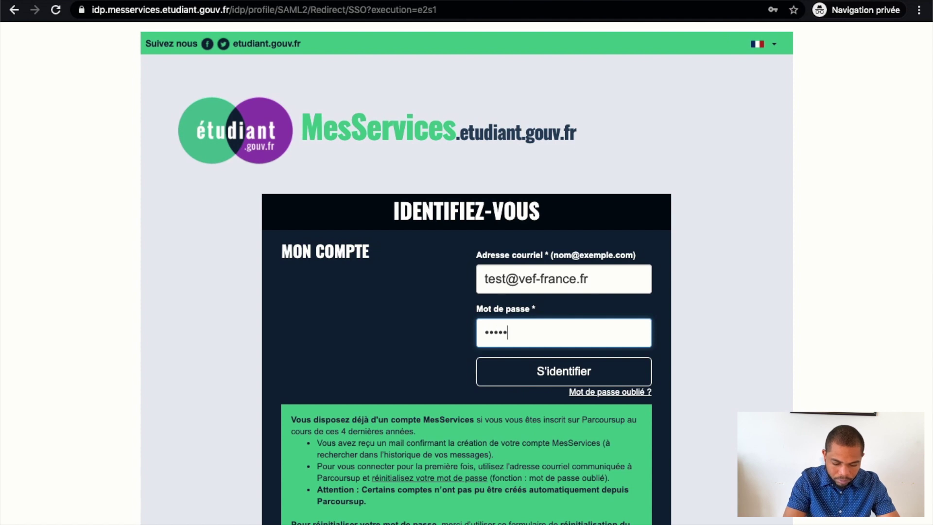
pyautogui.write('123')
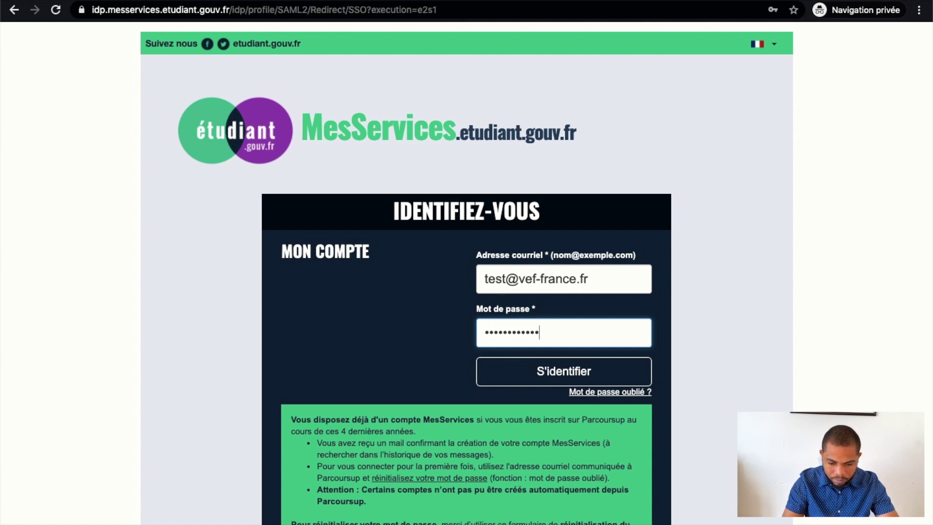
pyautogui.press('Return')
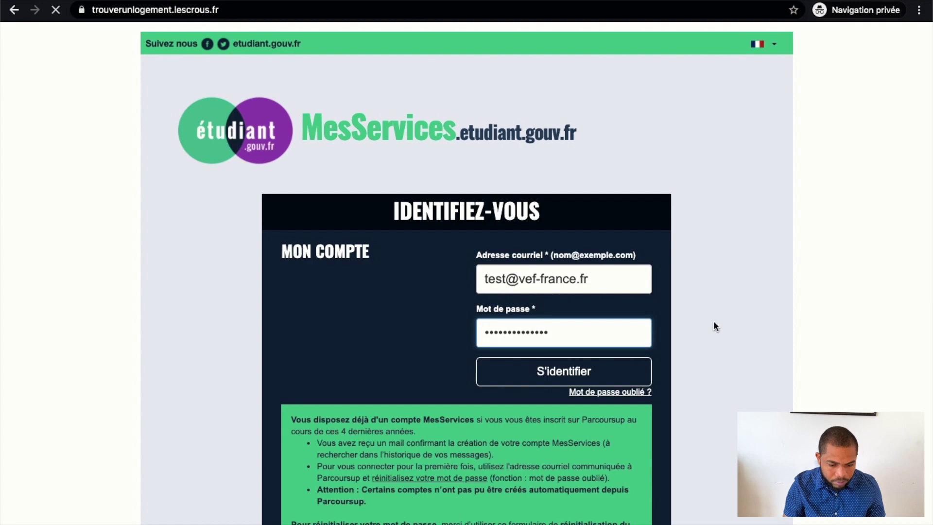
pyautogui.scroll(-7, 375, 345)
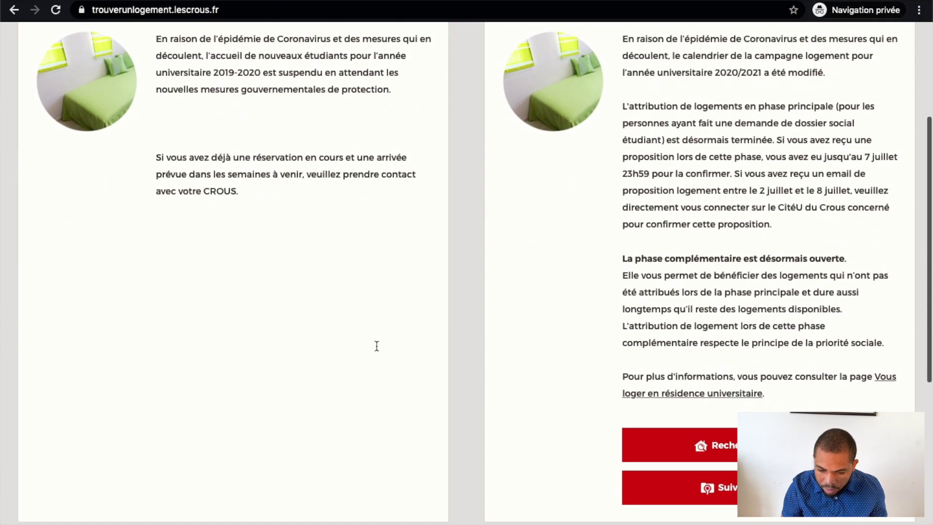
pyautogui.scroll(-4, 716, 323)
pyautogui.scroll(5, 719, 323)
pyautogui.scroll(6, 718, 322)
pyautogui.scroll(-1, 718, 324)
pyautogui.scroll(-1, 717, 320)
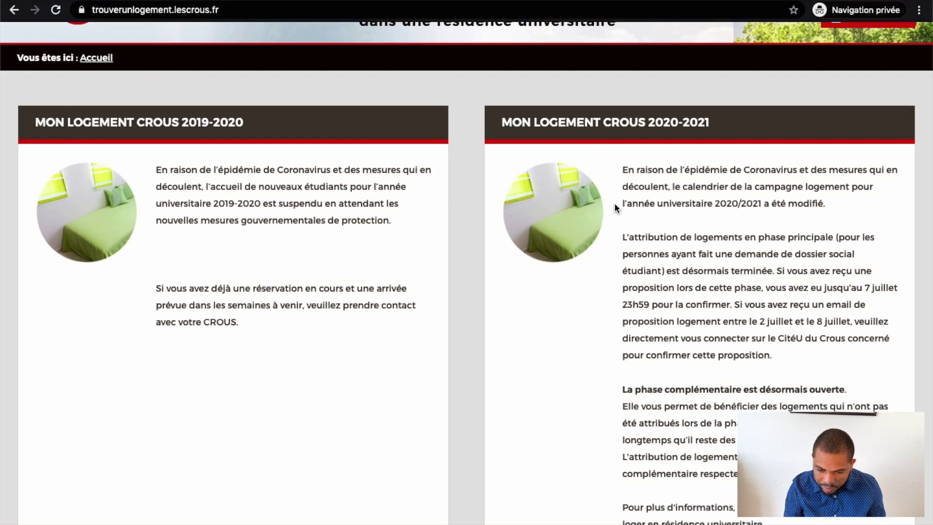
pyautogui.scroll(-6, 614, 203)
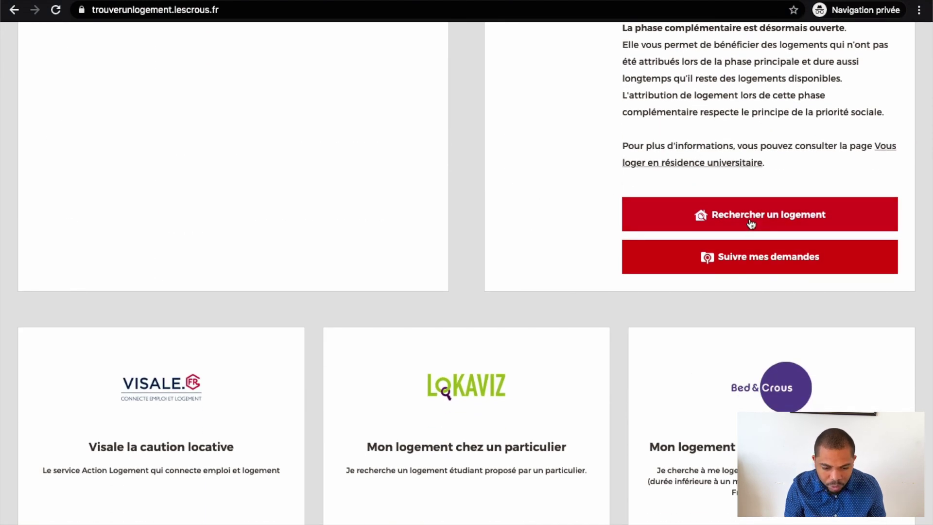
pyautogui.scroll(-1, 750, 217)
pyautogui.scroll(-1, 751, 221)
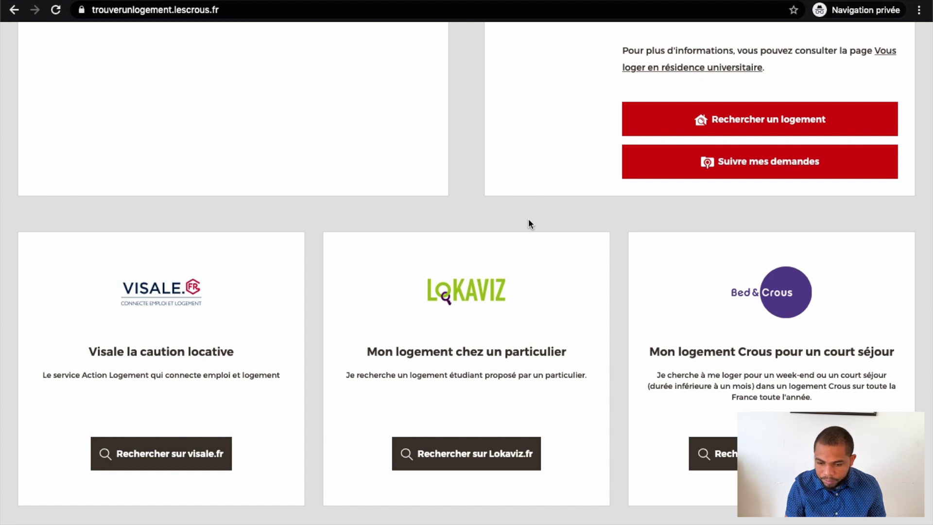
pyautogui.scroll(4, 461, 298)
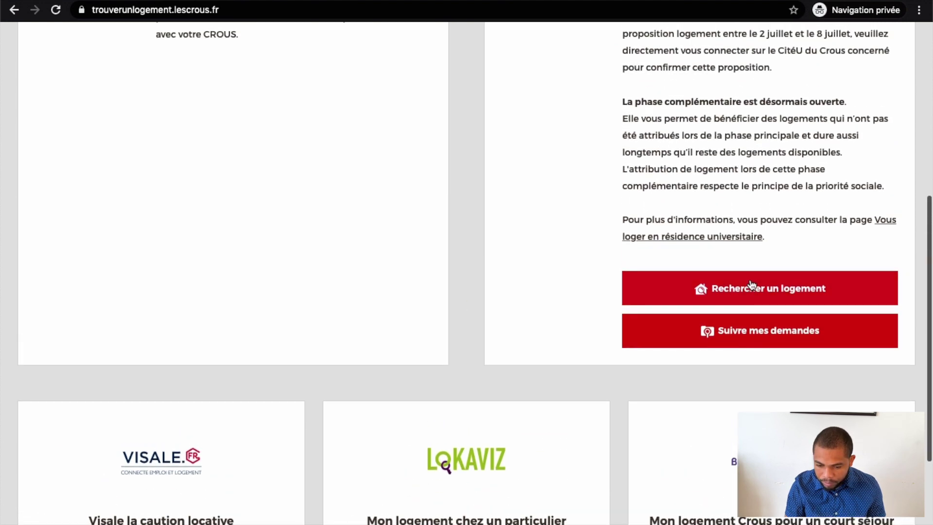
# Review the imported personal data, including the INE number, tick the attestation and validate
pyautogui.click(744, 292)
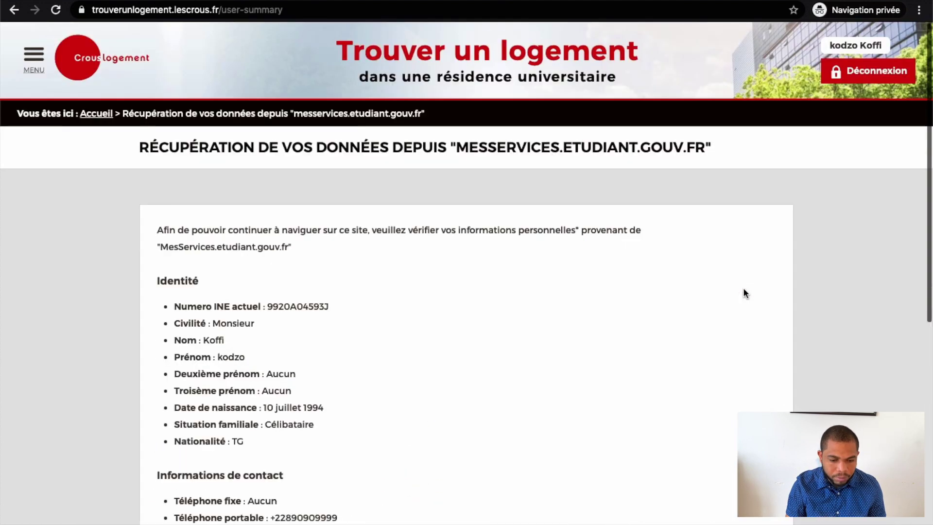
pyautogui.scroll(-3, 388, 381)
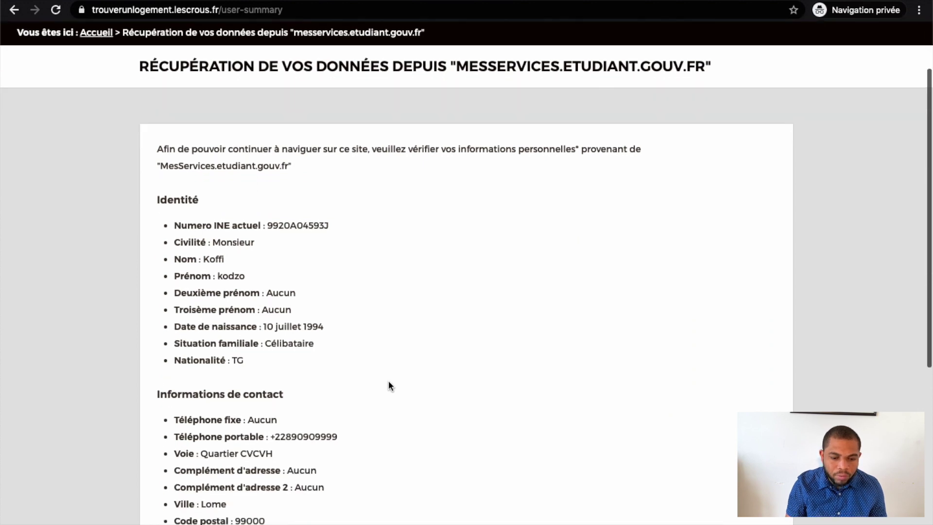
pyautogui.scroll(-1, 388, 382)
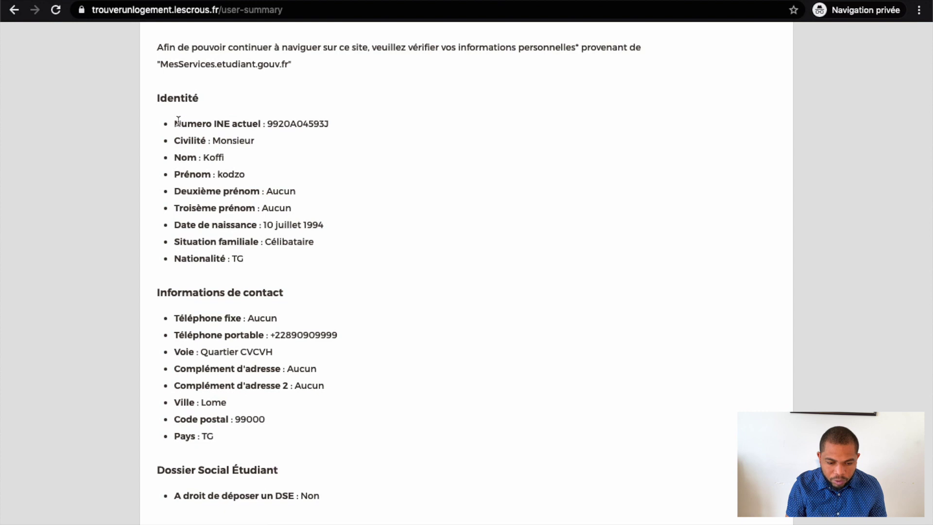
pyautogui.moveTo(182, 125); pyautogui.dragTo(353, 132)
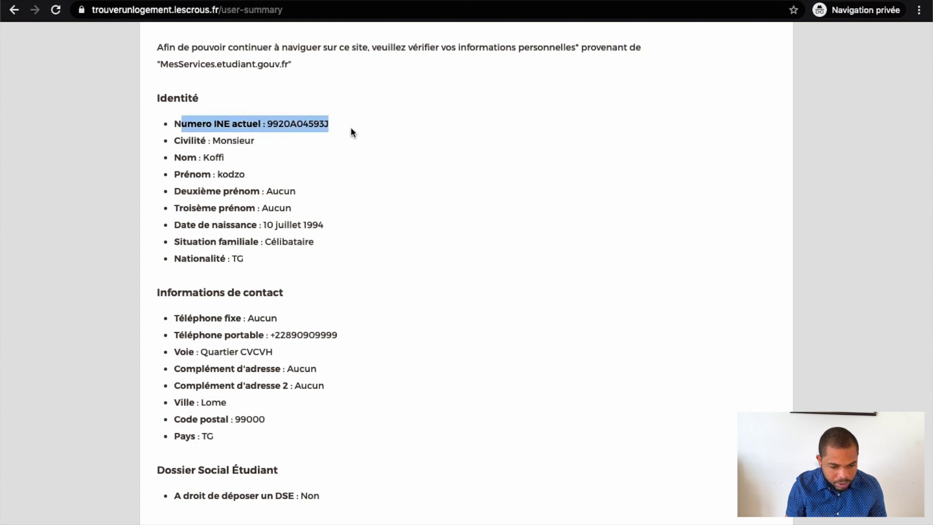
pyautogui.scroll(-3, 351, 128)
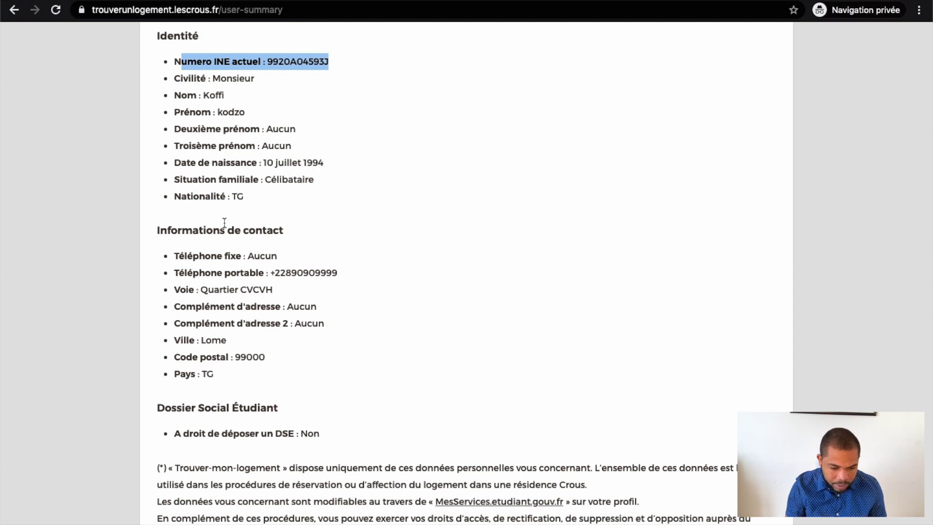
pyautogui.scroll(-2, 224, 218)
pyautogui.scroll(-4, 224, 223)
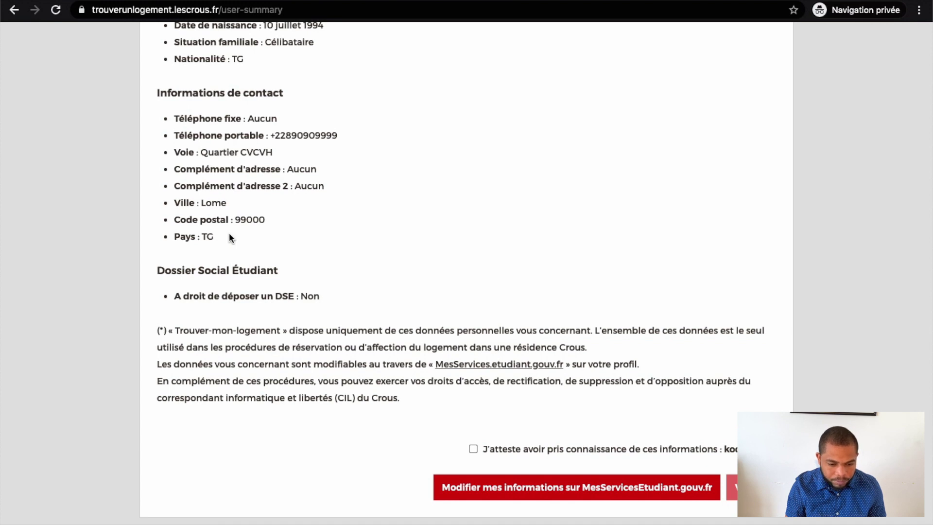
pyautogui.scroll(-1, 230, 237)
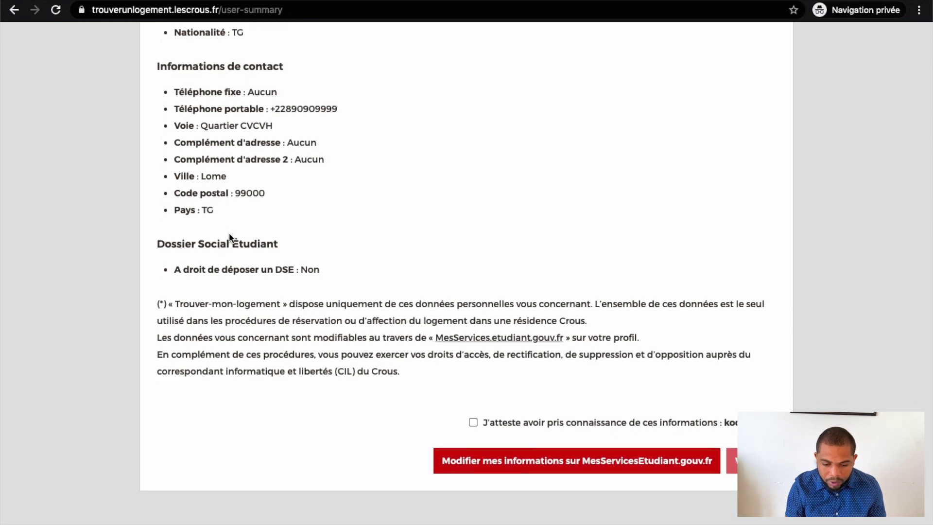
pyautogui.click(475, 427)
pyautogui.click(732, 463)
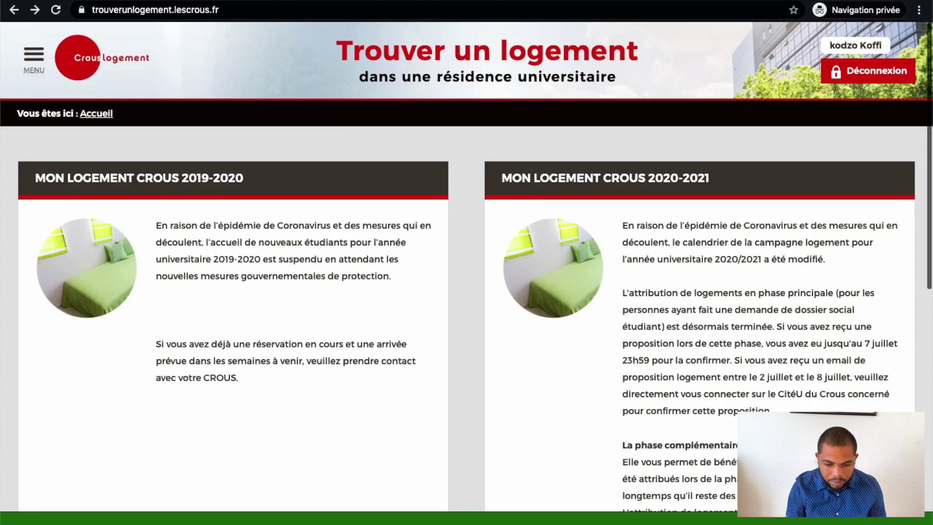
pyautogui.scroll(-8, 244, 371)
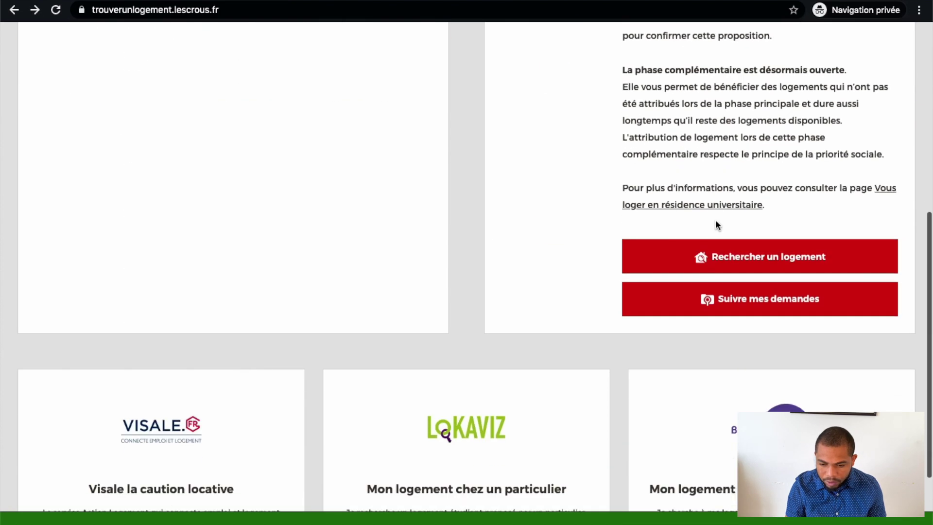
# Pick BAC +4 as next year's study level and continue to the housing list
pyautogui.click(765, 262)
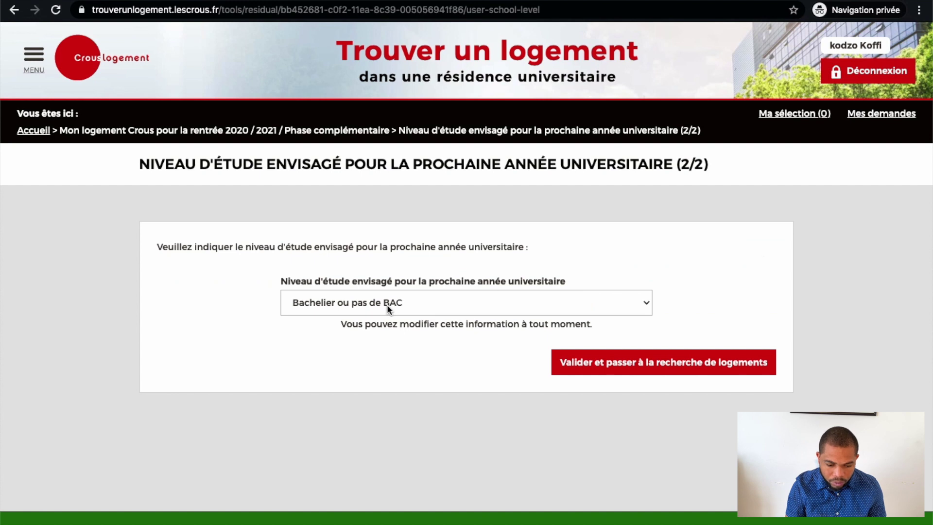
pyautogui.click(386, 304)
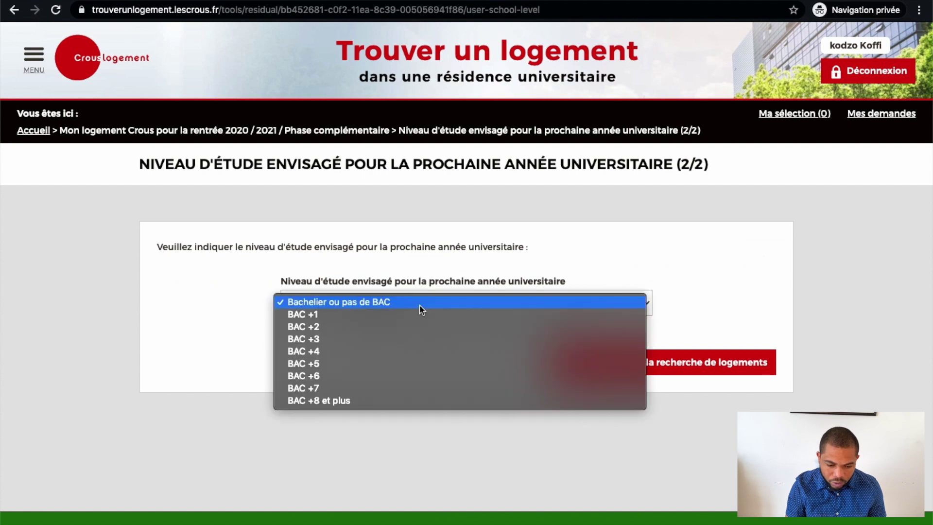
pyautogui.click(354, 352)
pyautogui.click(596, 360)
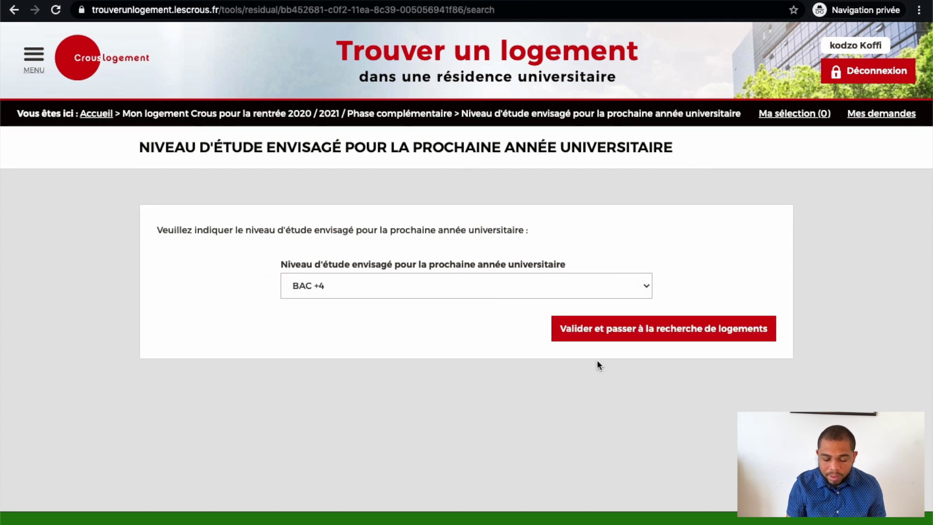
pyautogui.scroll(-3, 596, 360)
pyautogui.scroll(1, 342, 356)
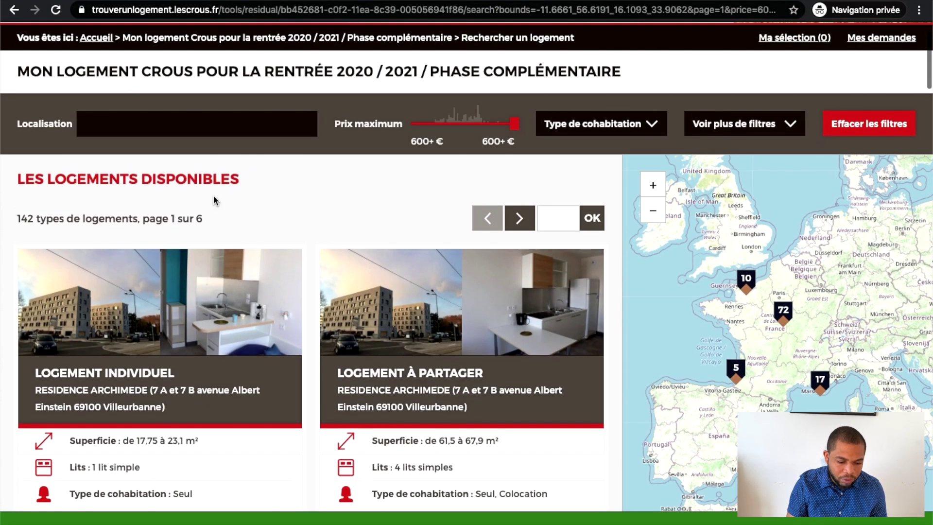
# Filter the location by typing 'Marseil' and selecting Marseille (13000) from the suggestions
pyautogui.click(139, 133)
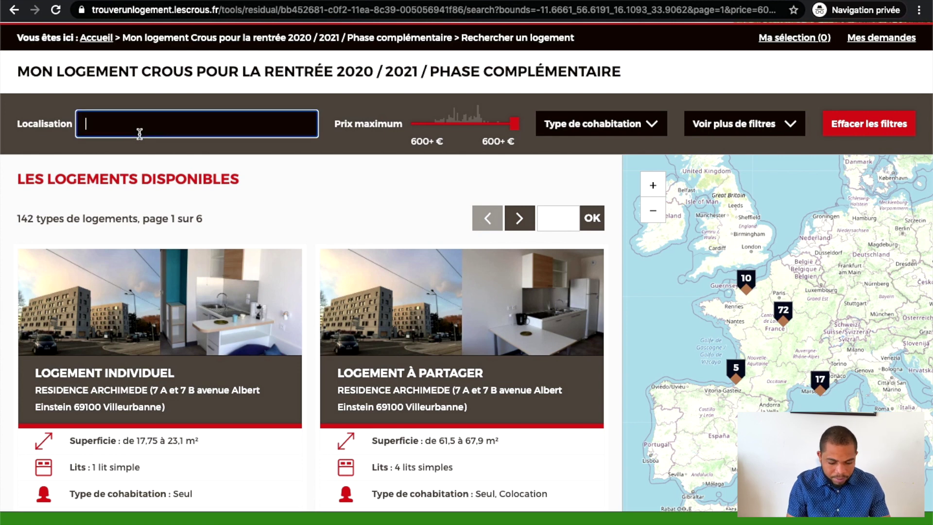
pyautogui.write('Marseille')
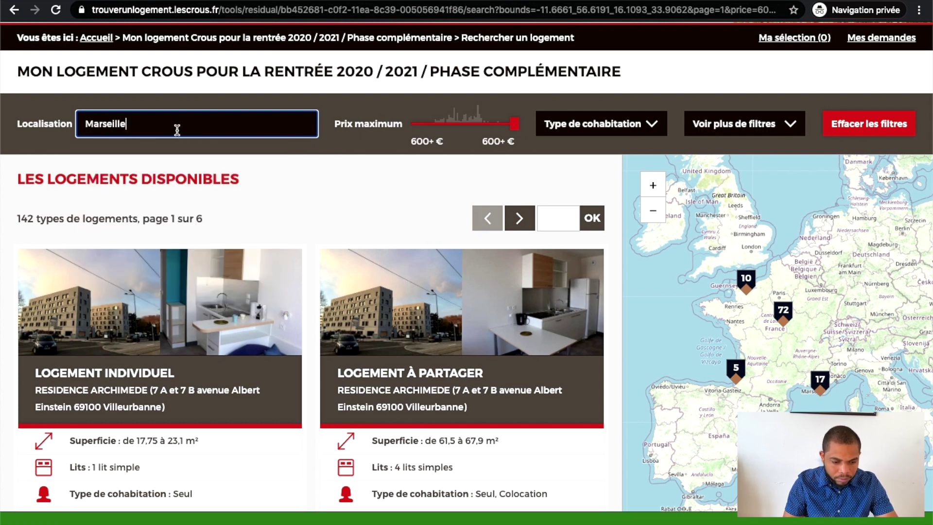
pyautogui.click(179, 149)
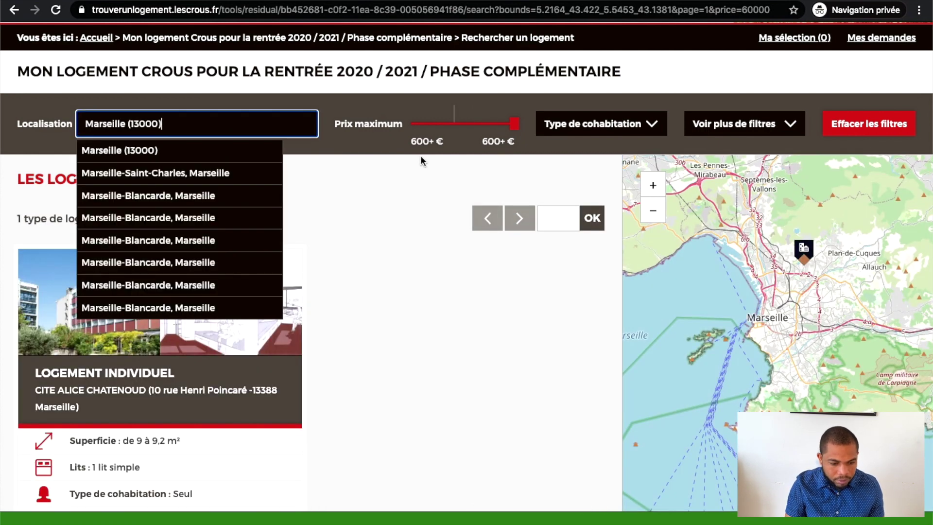
pyautogui.click(161, 149)
pyautogui.click(392, 317)
pyautogui.scroll(-3, 392, 317)
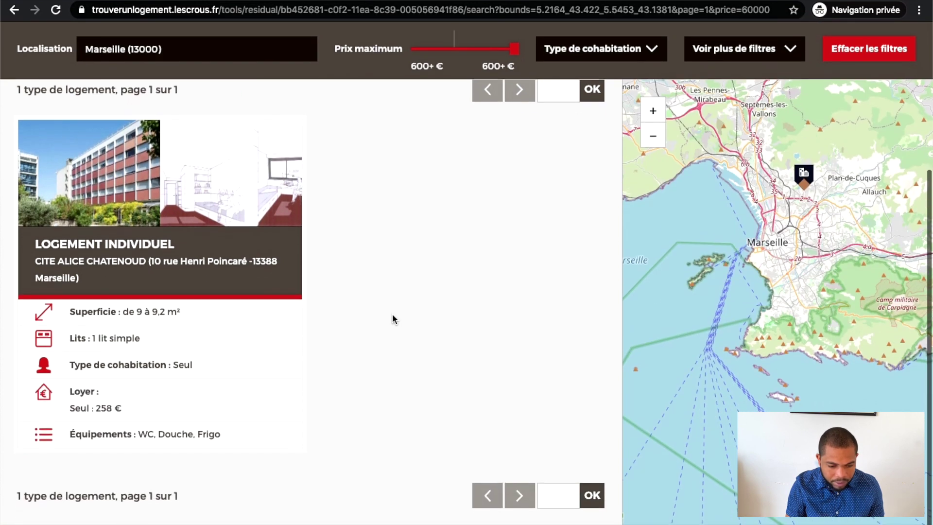
pyautogui.scroll(3, 392, 317)
pyautogui.scroll(2, 392, 317)
pyautogui.scroll(-3, 392, 317)
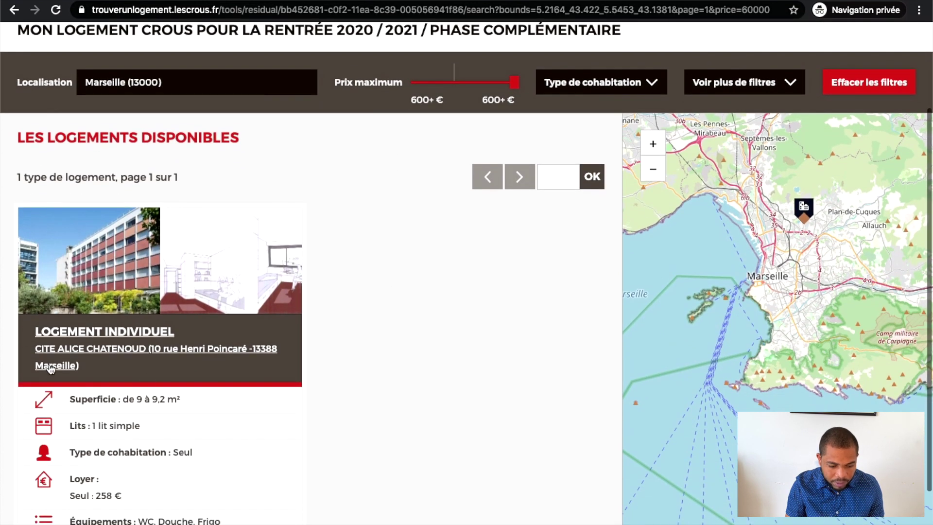
# Check the Cité Alice Chatenoud room's 258 € rent and 100 € advance, then add it to the selection
pyautogui.click(219, 284)
pyautogui.scroll(-8, 457, 376)
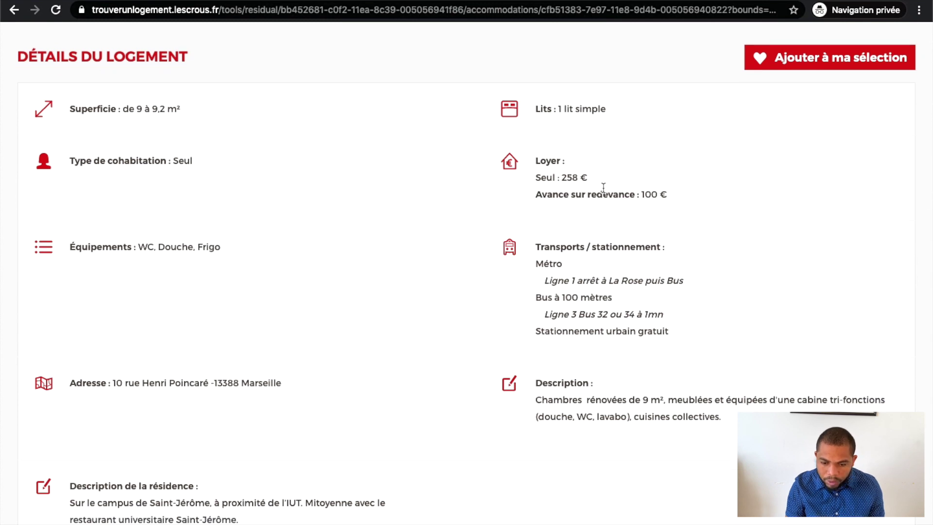
pyautogui.moveTo(561, 177); pyautogui.dragTo(593, 175)
pyautogui.moveTo(639, 194); pyautogui.dragTo(689, 199)
pyautogui.scroll(-4, 689, 200)
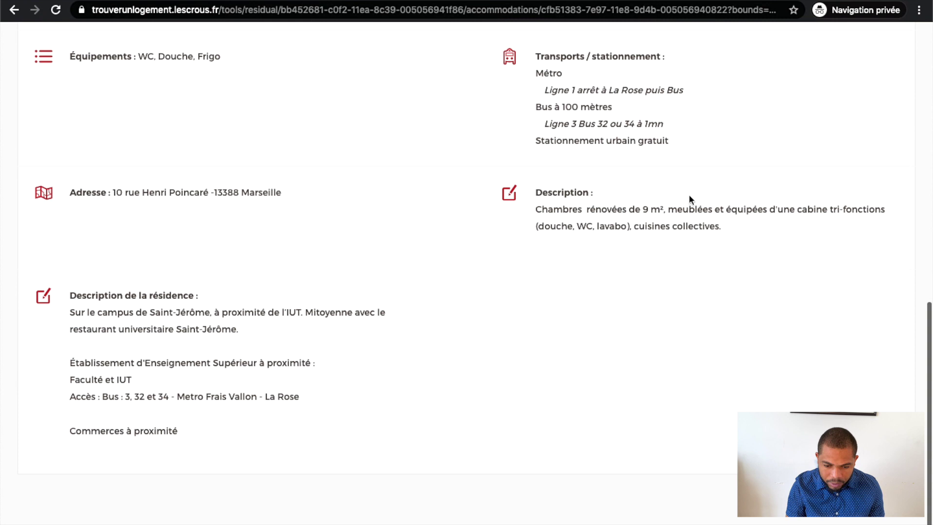
pyautogui.scroll(5, 689, 196)
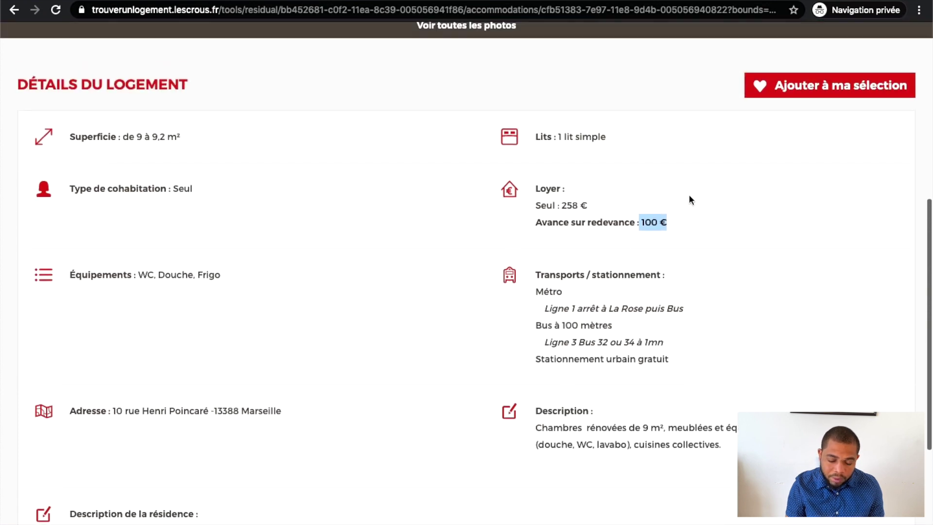
pyautogui.scroll(2, 631, 232)
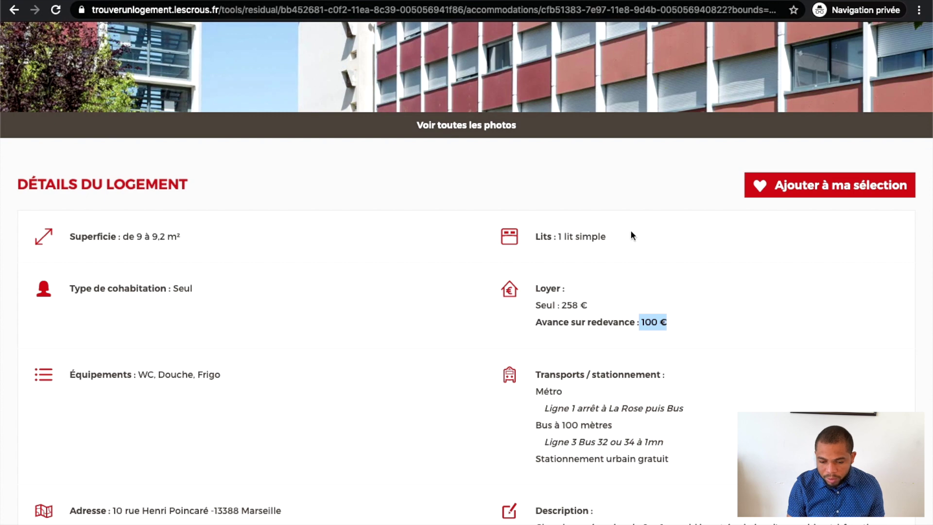
pyautogui.click(677, 322)
pyautogui.tripleClick(661, 322)
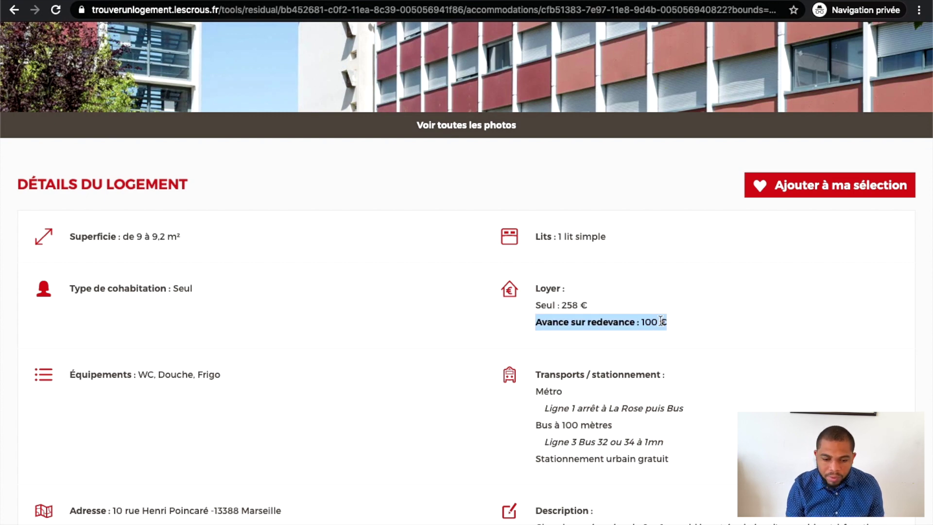
pyautogui.scroll(5, 660, 320)
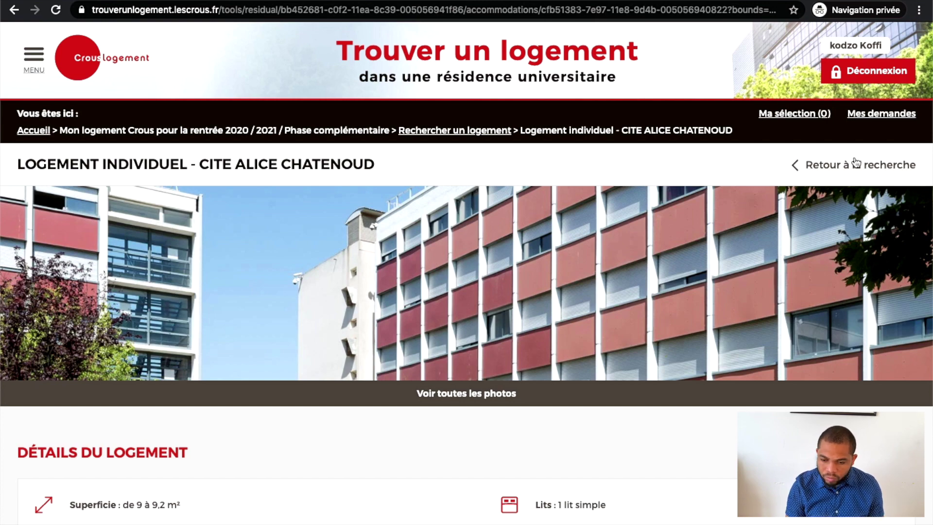
pyautogui.scroll(-6, 854, 161)
pyautogui.scroll(6, 854, 160)
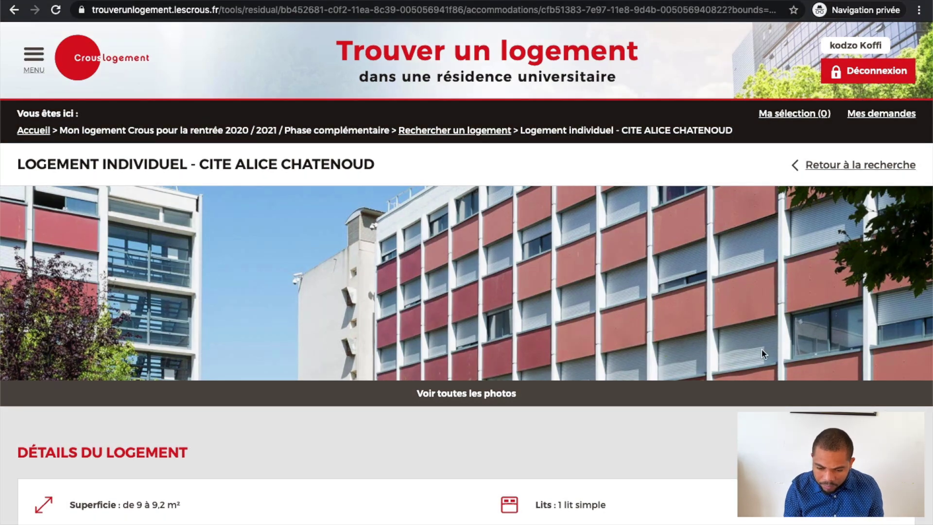
pyautogui.scroll(-4, 762, 349)
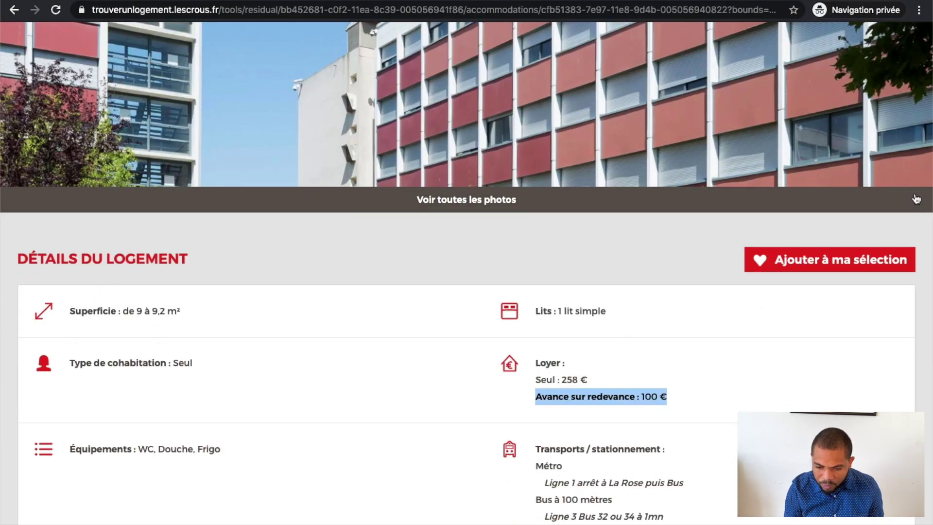
pyautogui.click(852, 264)
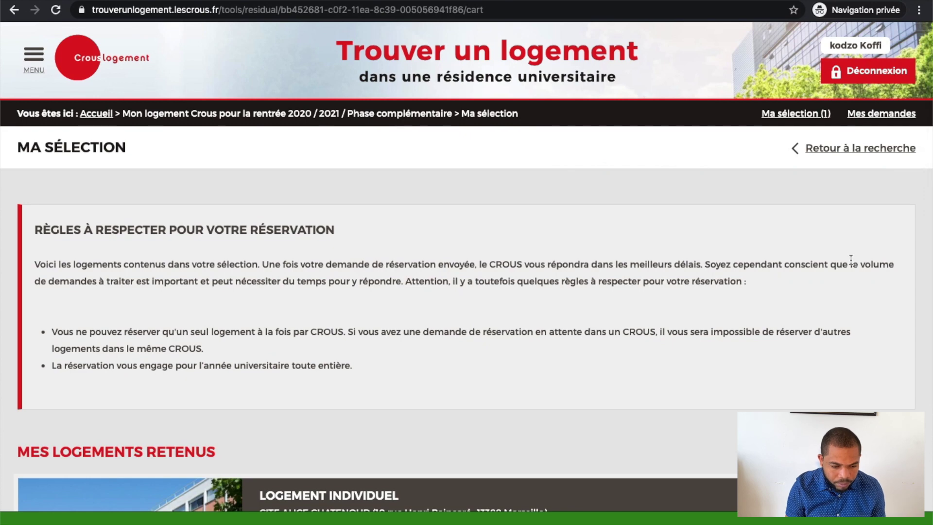
# Request a reservation from the Cité Alice Chatenoud card in Ma sélection
pyautogui.scroll(-1, 826, 194)
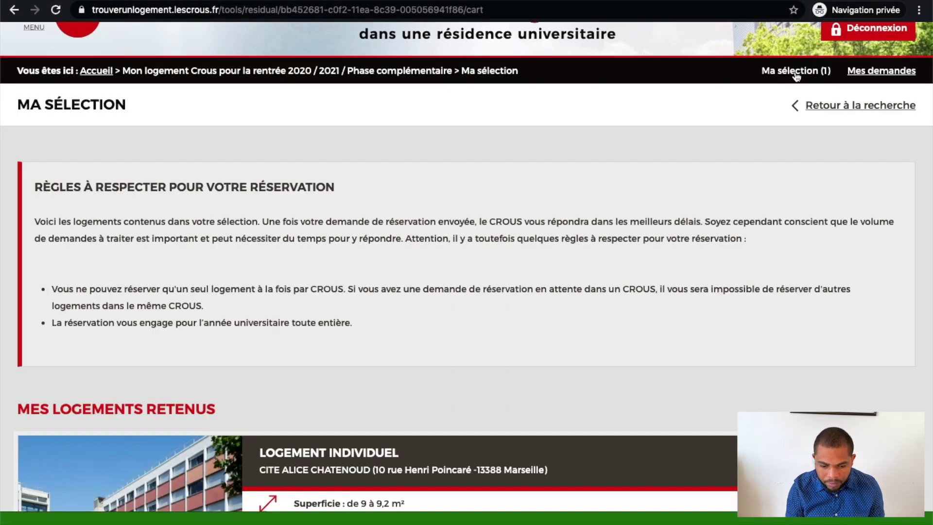
pyautogui.scroll(-4, 566, 393)
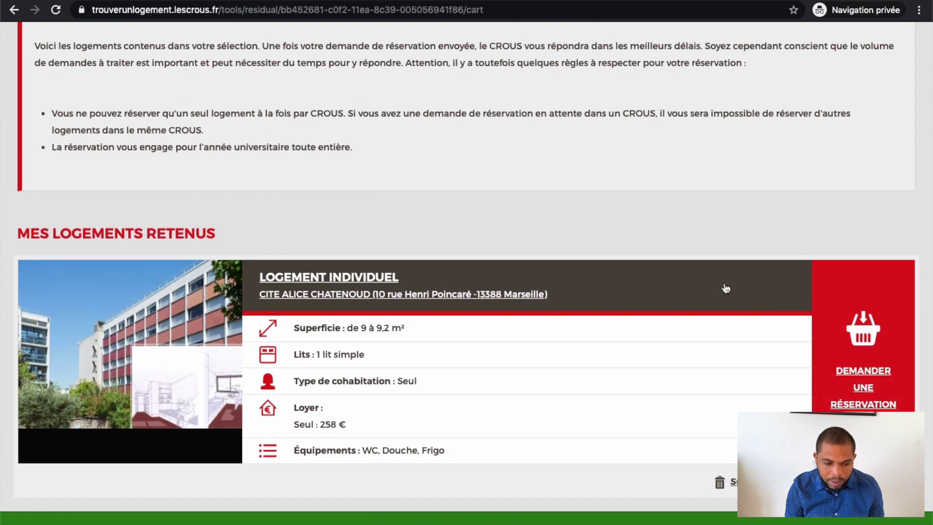
pyautogui.scroll(5, 739, 294)
pyautogui.scroll(-5, 720, 285)
pyautogui.scroll(-1, 720, 285)
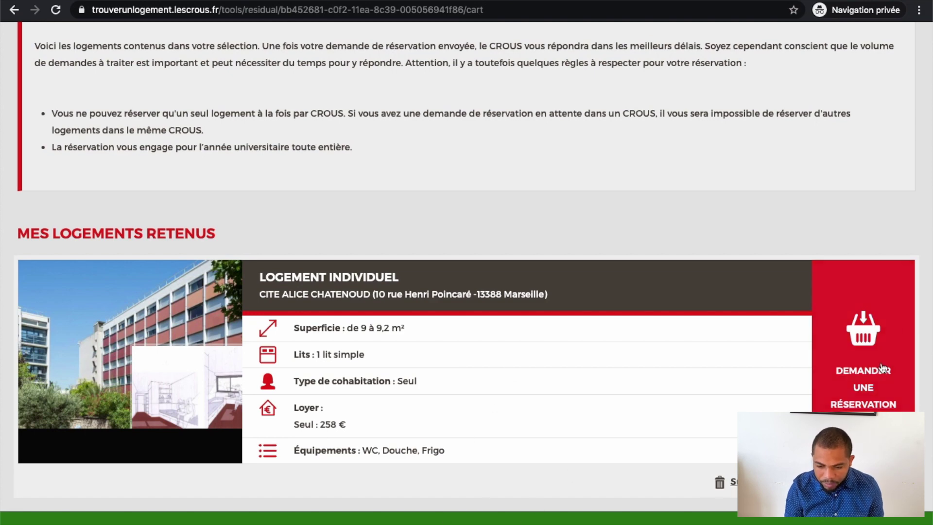
pyautogui.click(865, 376)
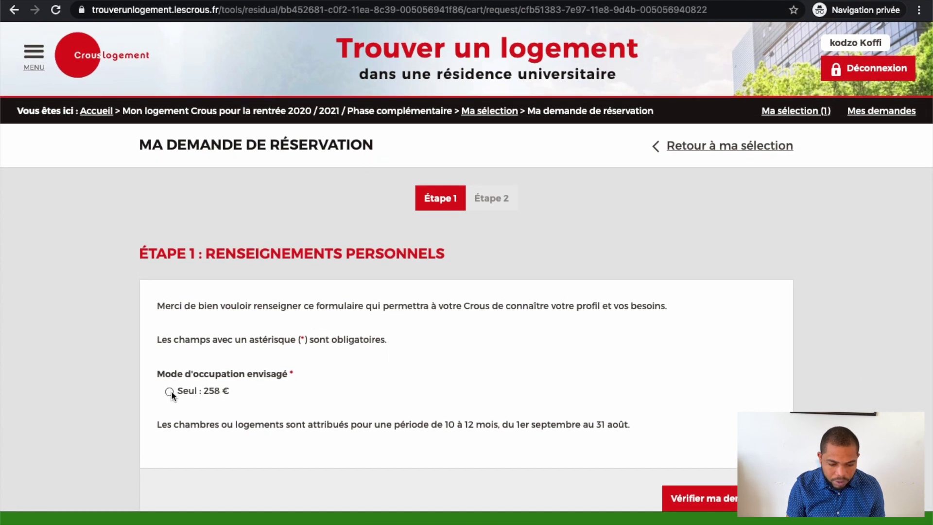
# Choose 'Seul : 258 €', verify the request, and send it
pyautogui.click(170, 392)
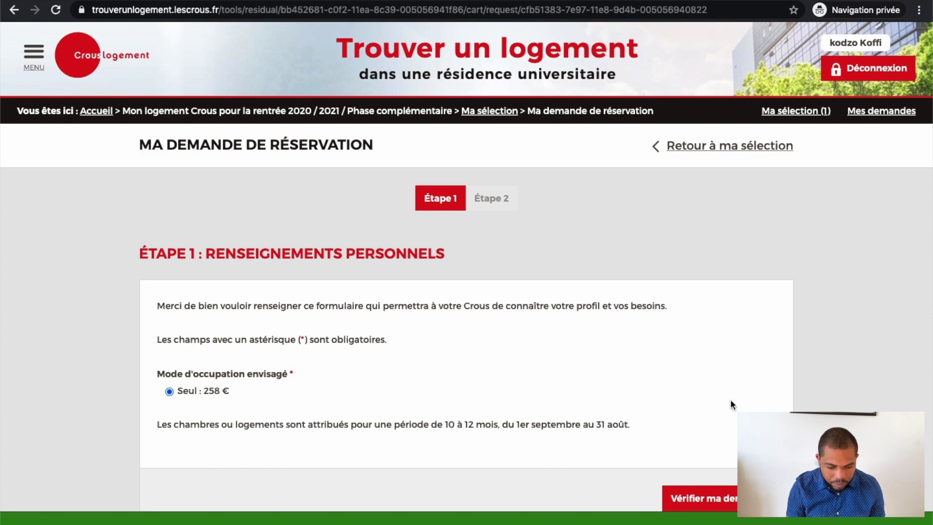
pyautogui.click(724, 498)
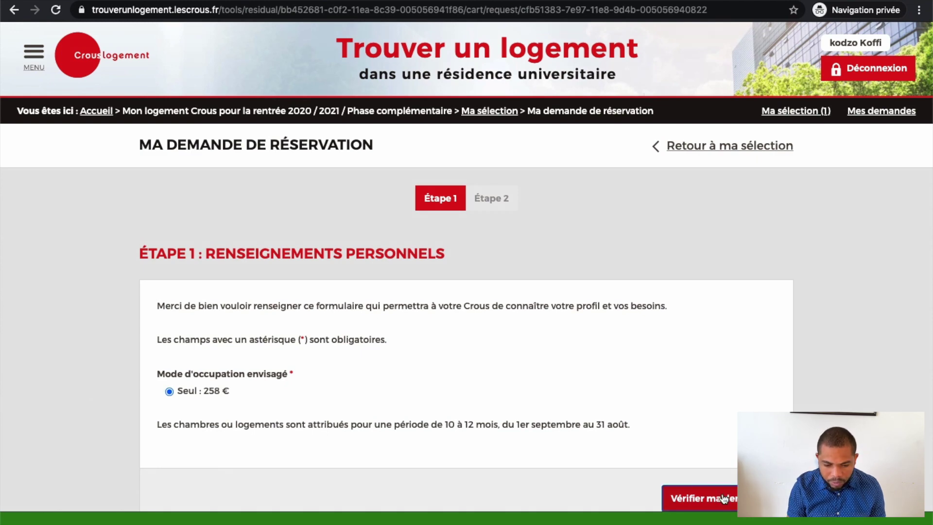
pyautogui.scroll(-3, 722, 492)
pyautogui.scroll(-3, 721, 491)
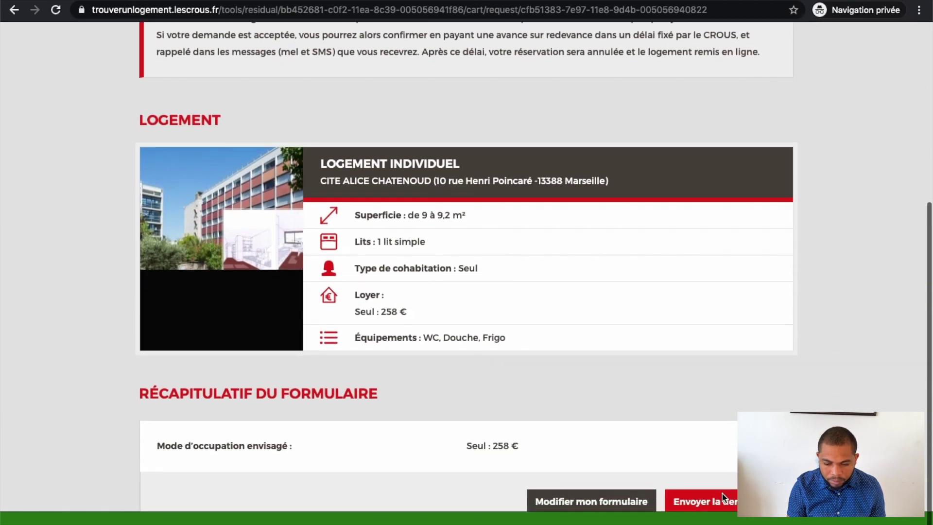
pyautogui.click(719, 473)
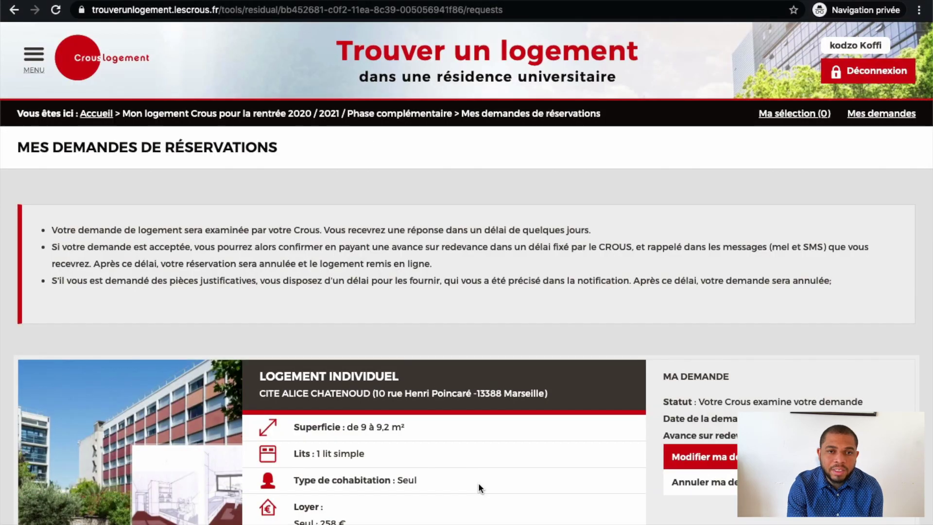